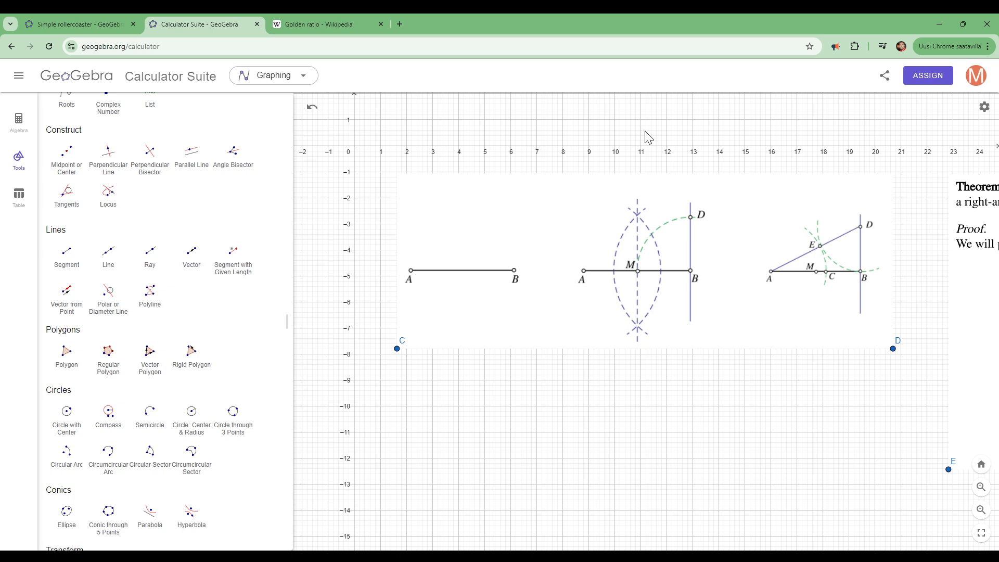
- Examine the segment AB construction diagrams and compare them with the neighbouring Thales theorem figure
key("Right")
key("Right")
key("Left")
key("Left")
key("Left")
key("Left")
key("Left")
key("Left")
key("Left")
key("Left")
key("Left")
key("Left")
key("Left")
key("Left")
key("Left")
key("Left")
key("Left")
key("Left")
key("Left")
key("Left")
key("Left")
key("Left")
key("Left")
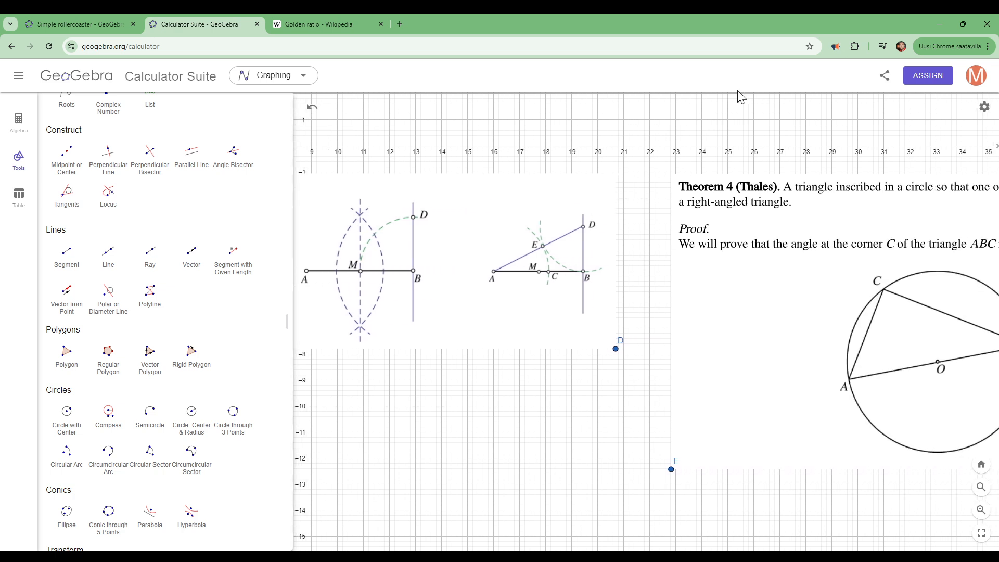
key("Left")
key("Left")
key("Left")
key("Left")
key("Left")
key("Left")
key("Left")
key("Left")
key("Left")
key("Left")
key("Left")
key("Left")
key("Left")
key("Left")
key("Left")
key("Left")
key("Left")
key("Left")
key("Left")
key("Left")
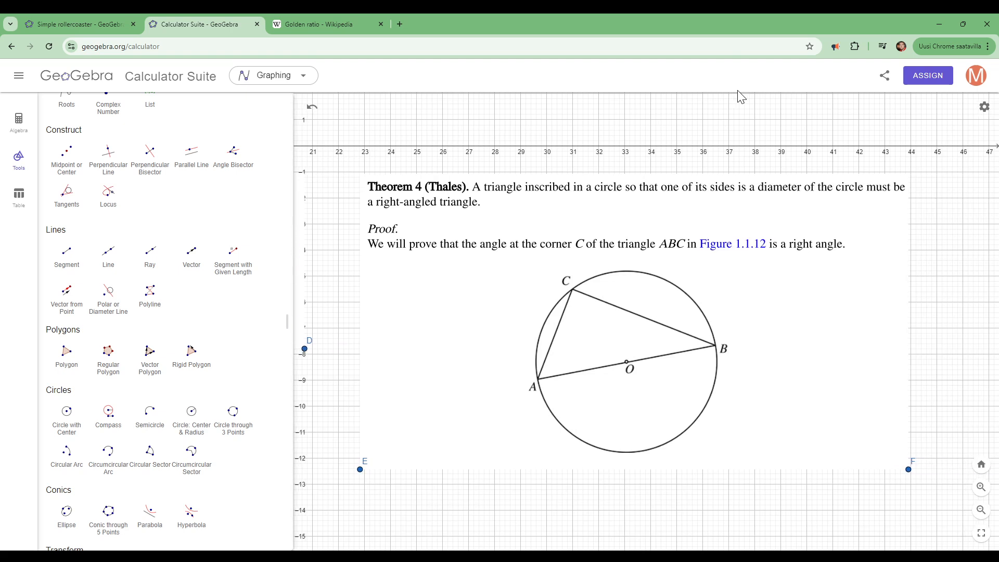
key("Right")
key("Right")
key("Right")
key("Right")
key("Right")
key("Right")
key("Right")
key("Right")
key("Right")
key("Right")
key("Right")
key("Right")
key("Right")
key("Right")
key("Right")
key("Right")
key("Right")
key("Right")
key("Right")
key("Right")
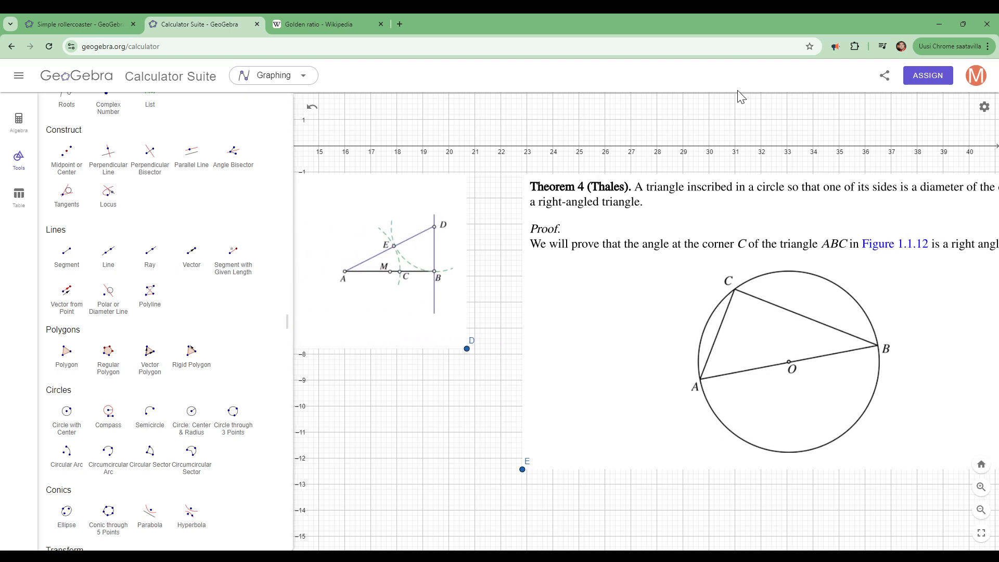
key("Right")
key("Right")
key("Right")
key("Right")
key("Right")
key("Right")
key("Right")
key("Right")
key("Right")
key("Right")
key("Right")
key("Right")
key("Right")
key("Right")
key("Right")
key("Right")
key("Right")
key("Right")
key("Right")
key("Right")
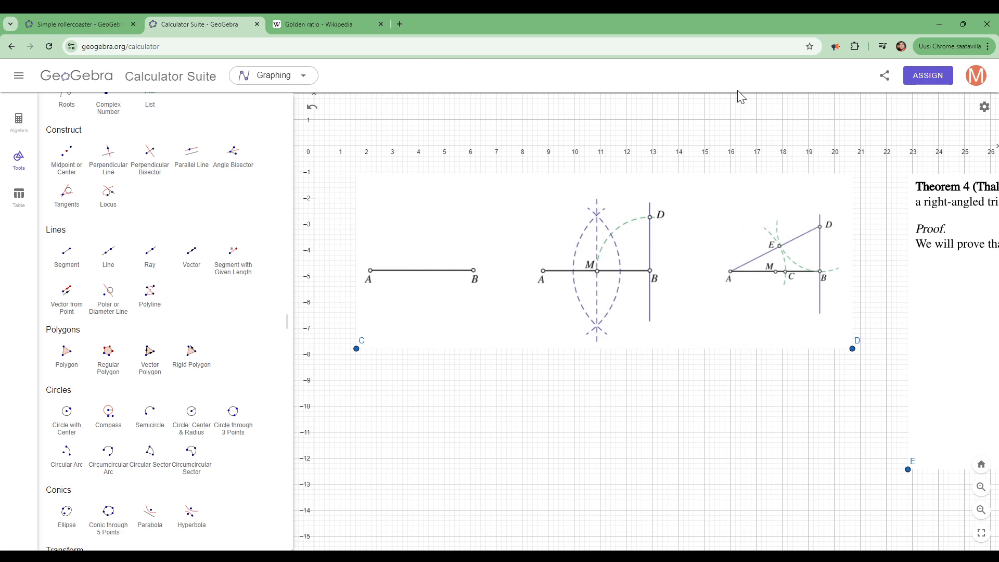
key("Left")
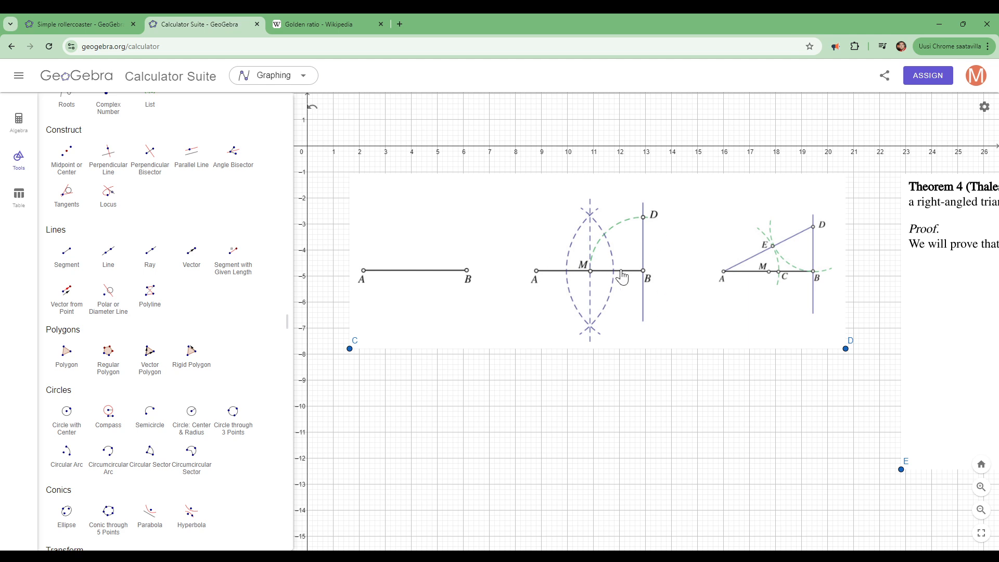
key("Right")
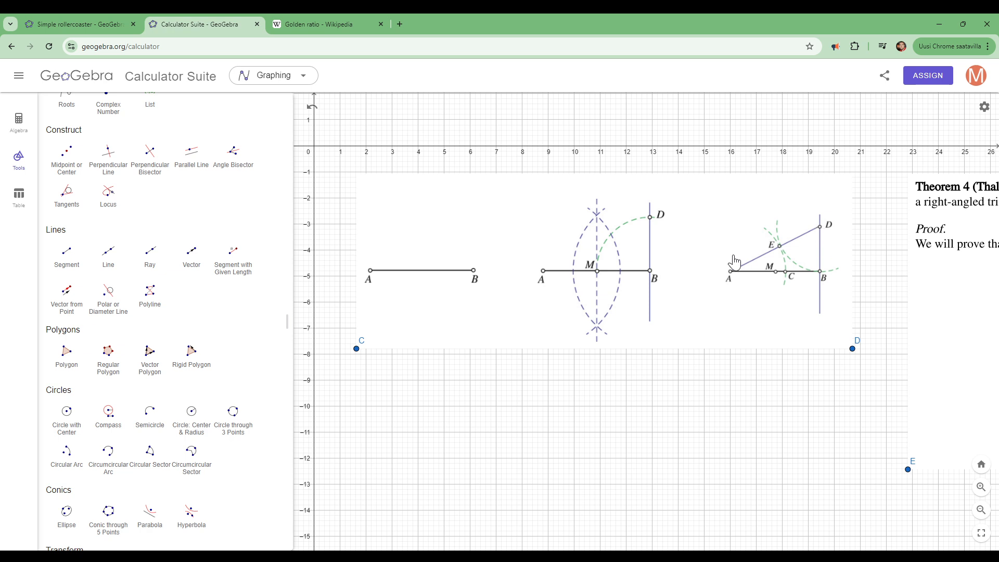
- Read the Thales theorem statement and study its figure of triangle ABC inscribed in a circle
key("Right")
key("Left")
key("Left")
key("Left")
key("Left")
key("Left")
key("Left")
key("Left")
key("Left")
key("Left")
key("Left")
key("Left")
key("Left")
key("Left")
key("Left")
key("Left")
key("Left")
key("Left")
key("Left")
key("Left")
key("Left")
key("Left")
key("Left")
key("Left")
key("Left")
key("Left")
key("Left")
key("Left")
key("Left")
key("Left")
key("Left")
key("Left")
key("Left")
key("Left")
key("Left")
key("Left")
key("Left")
key("Left")
key("Left")
key("Left")
key("Left")
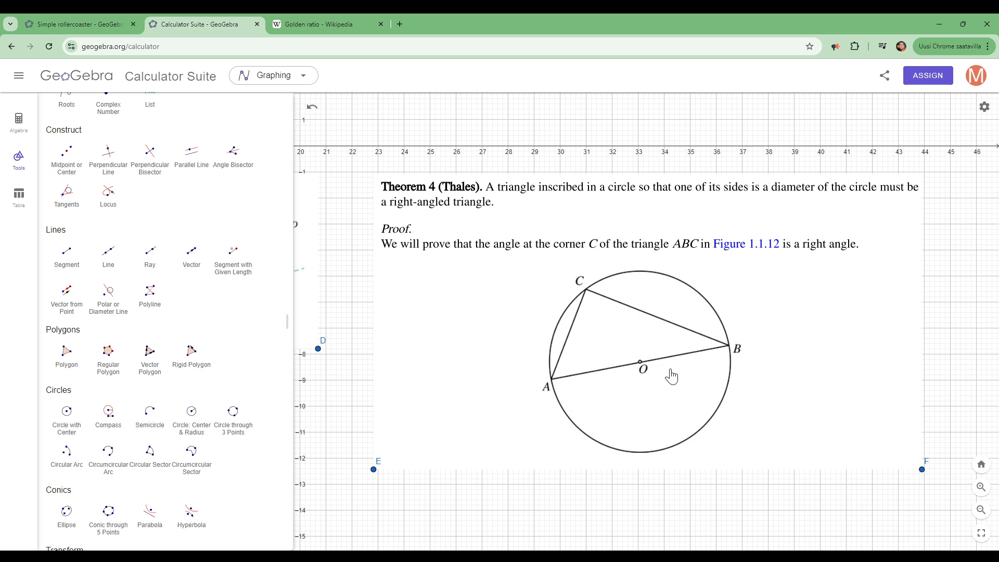
key("Down")
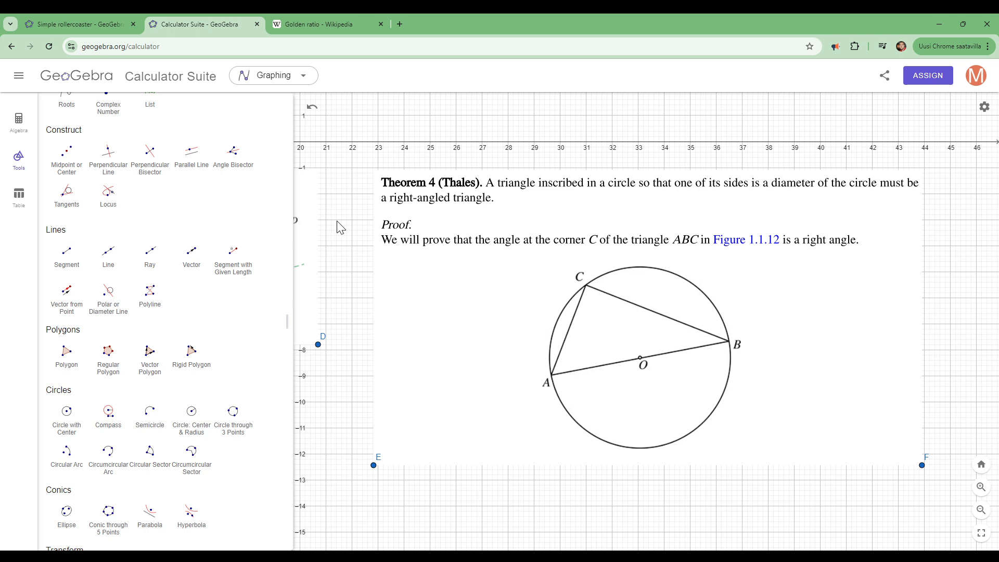
- Draw a circle in the empty area above the images, centred at about (32.2, 8.5) and passing through about (36.2, 12)
scroll(339, 227, "up", 10)
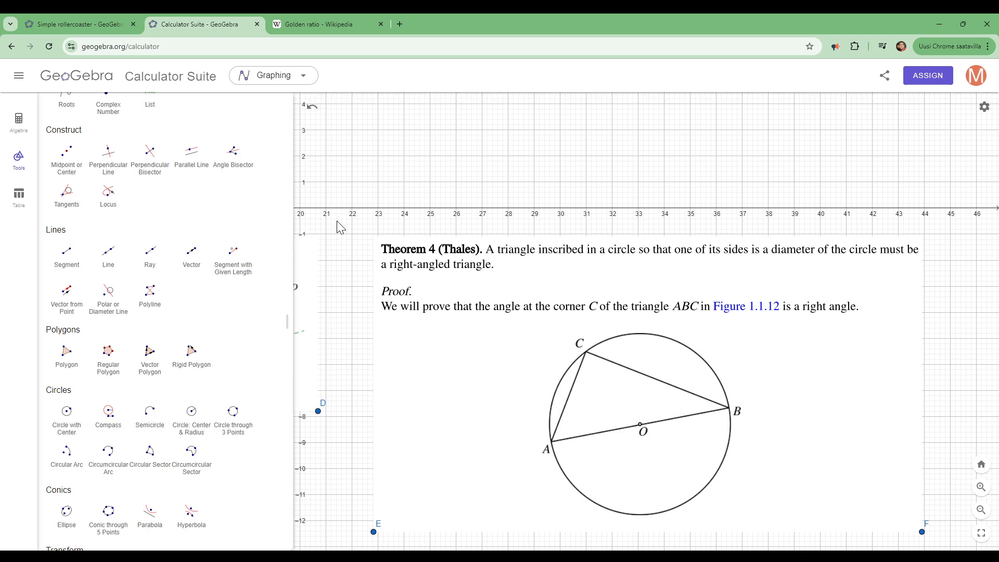
scroll(339, 228, "up", 5)
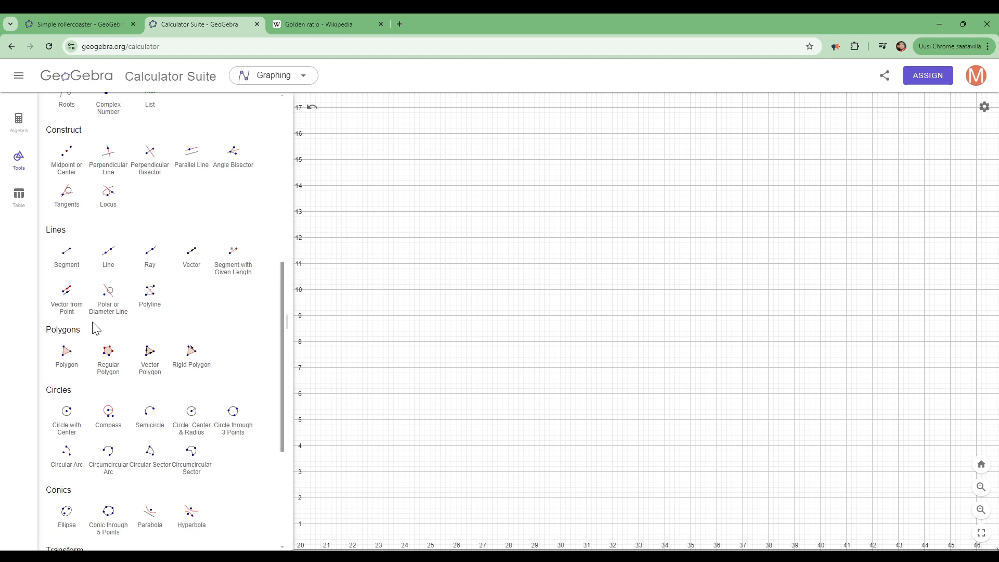
left_click(68, 415)
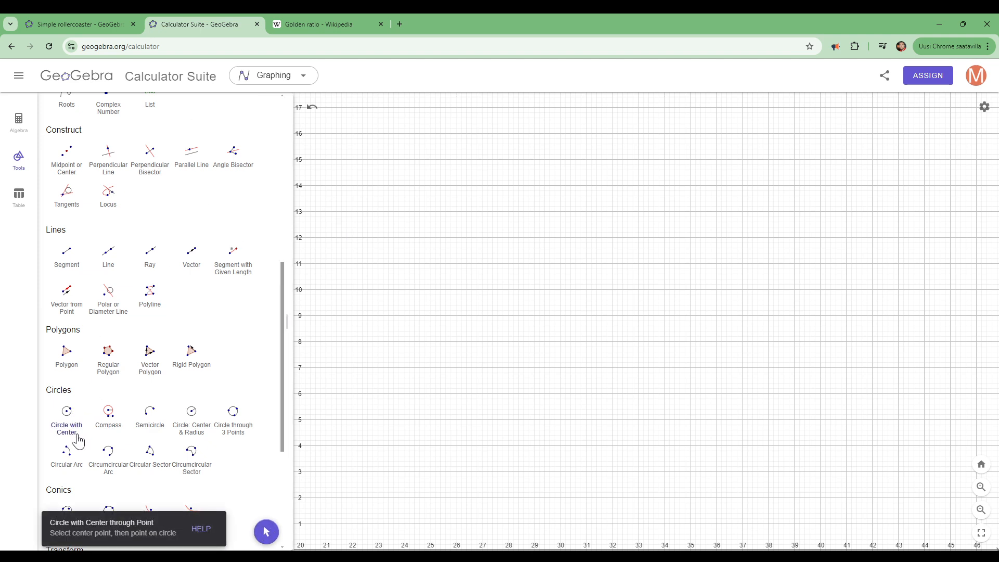
left_click(616, 329)
left_click(721, 237)
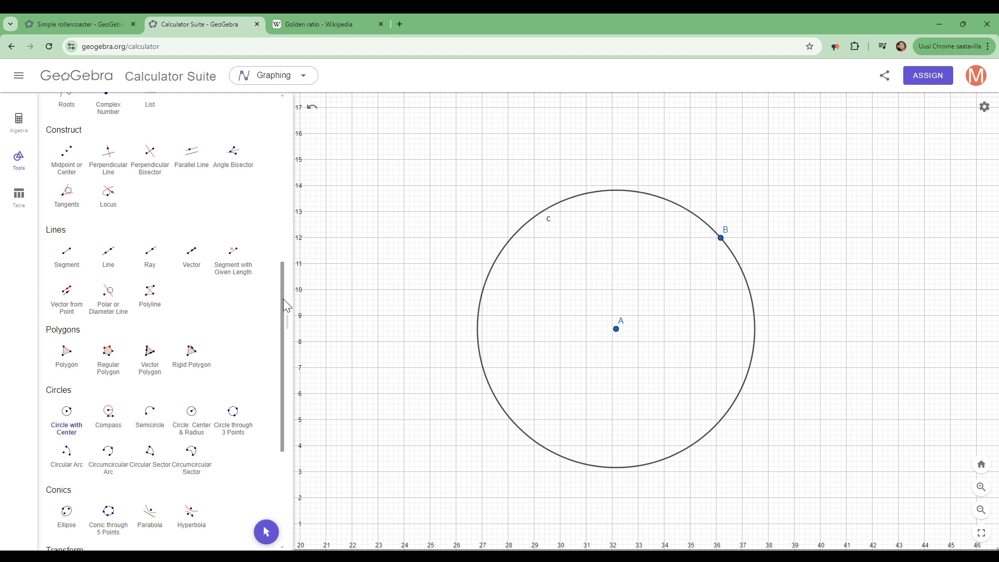
- Place a free point outside the circle at about (41.7, 8.9)
left_click_drag(284, 300, 287, 139)
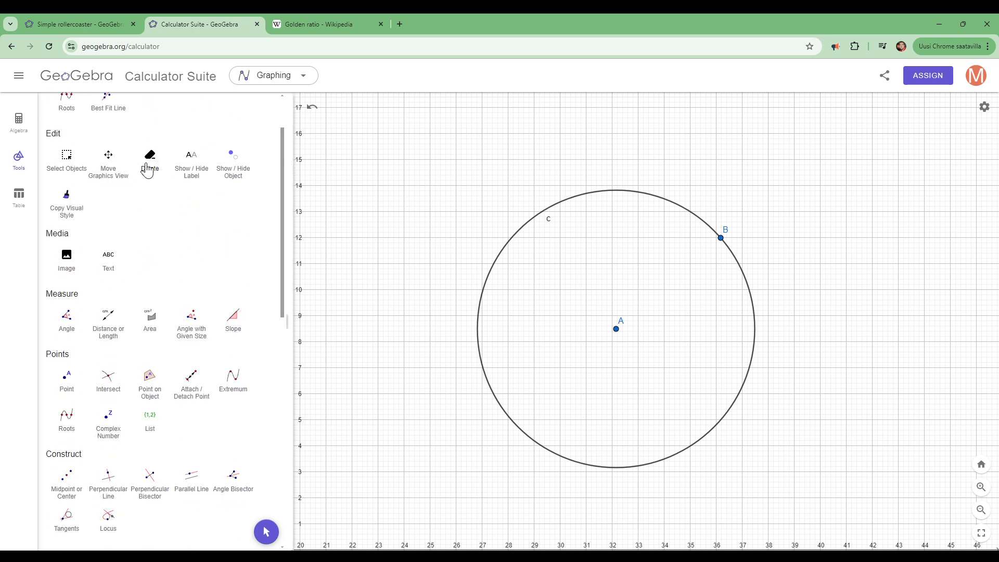
left_click_drag(286, 205, 286, 161)
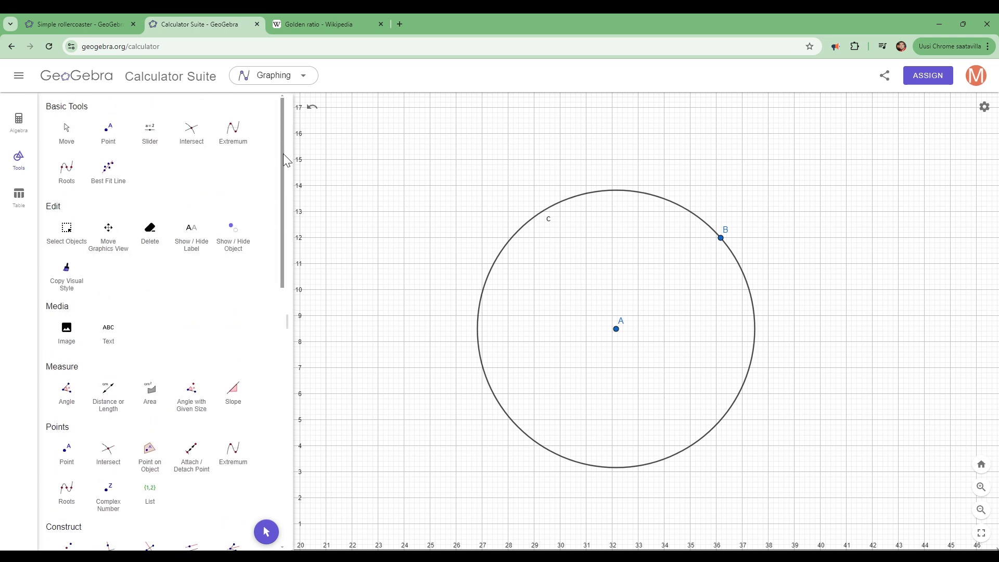
left_click(109, 137)
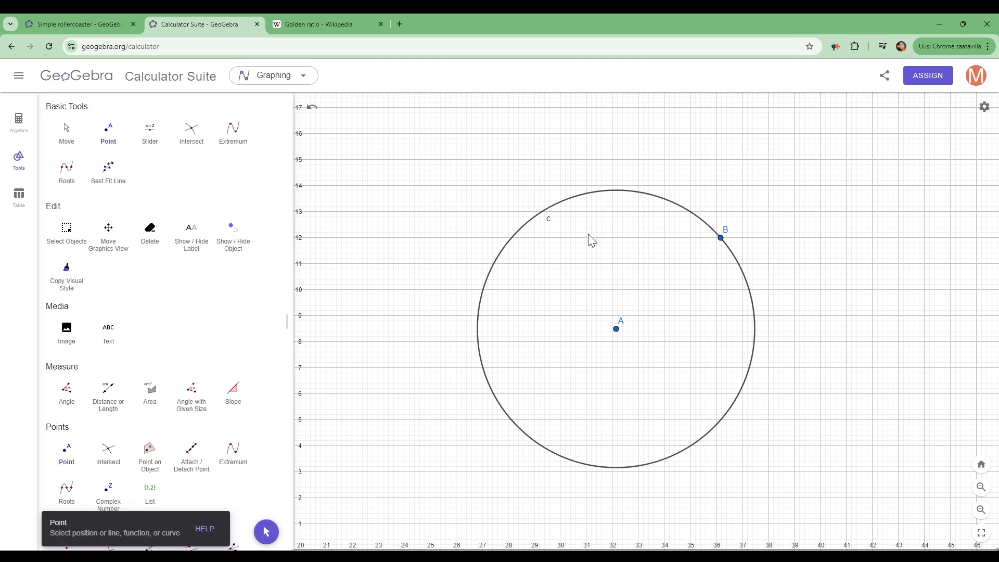
left_click(865, 320)
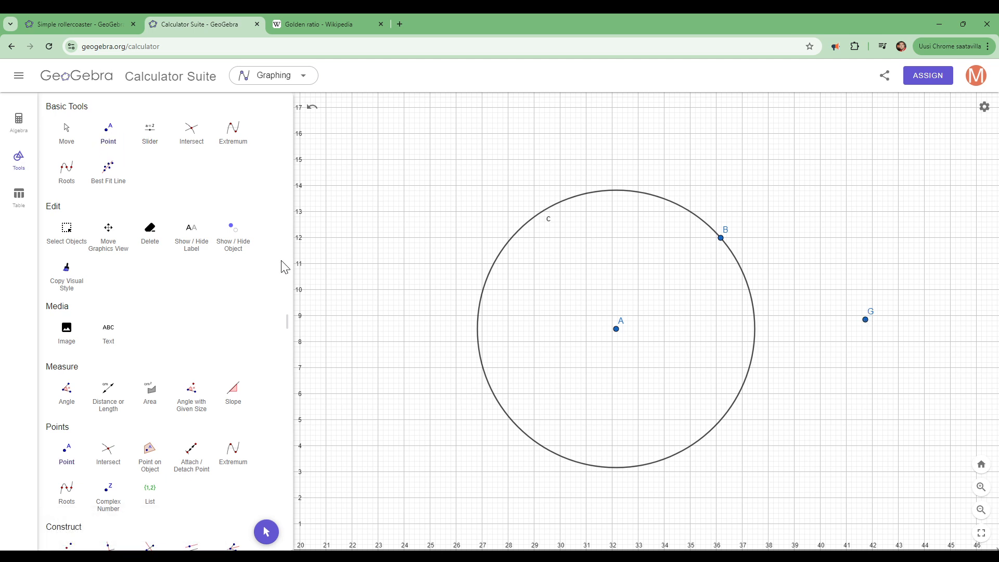
- Draw a line through the circle's centre A and the outside point G
left_click_drag(285, 261, 281, 399)
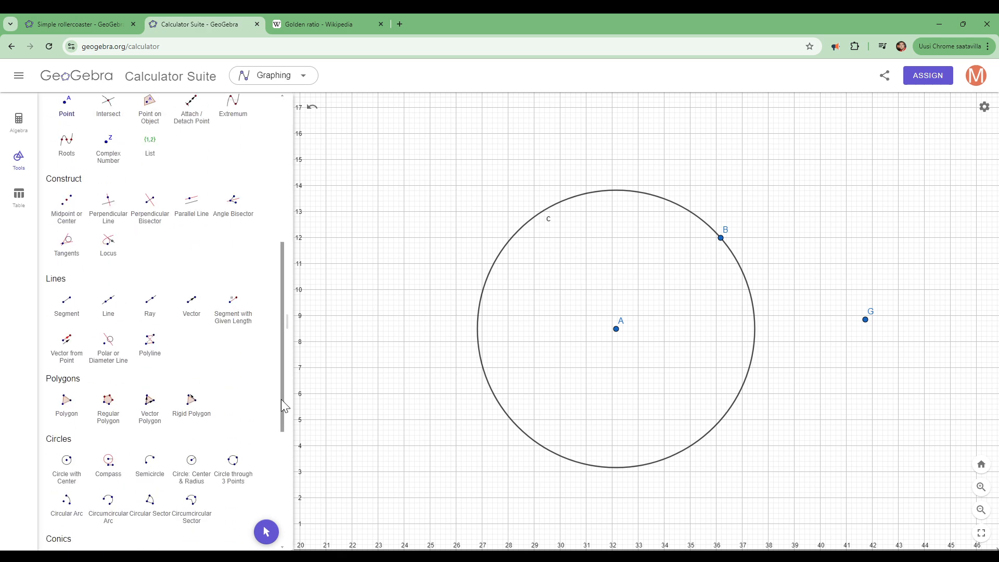
left_click(108, 304)
left_click(616, 329)
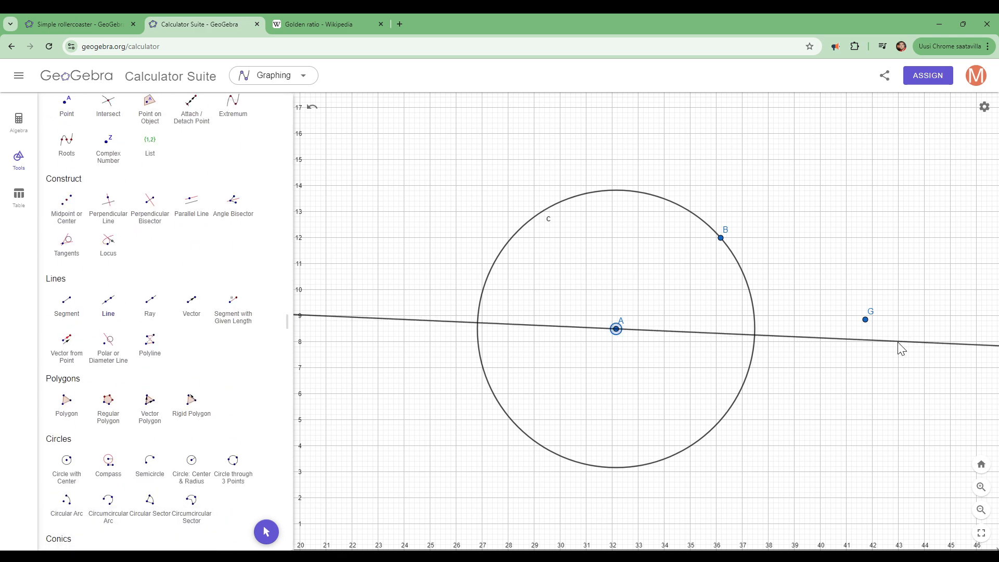
left_click(865, 320)
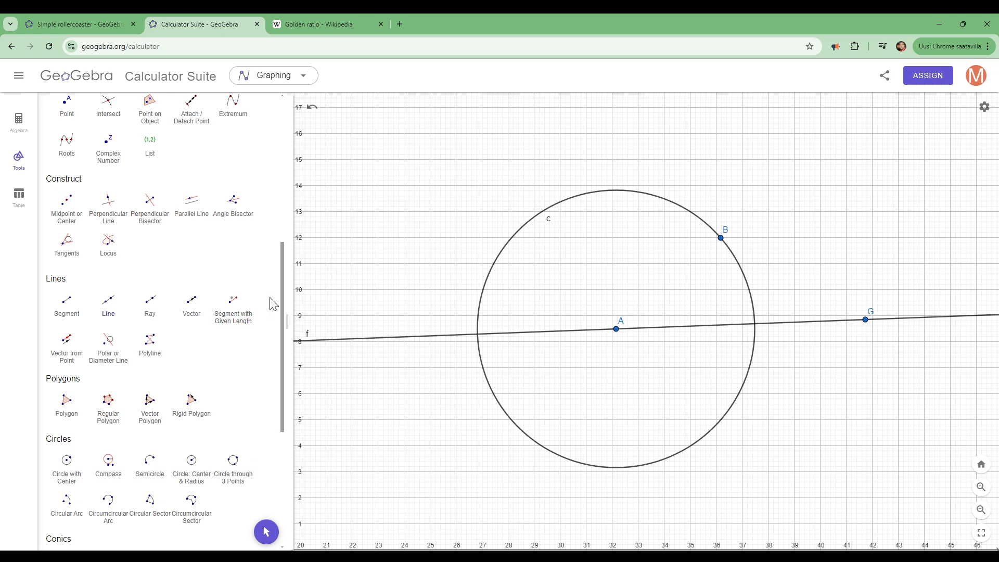
- Mark both intersections of line f with circle c, and move point B to about (36.1, 12.5)
left_click_drag(281, 300, 281, 155)
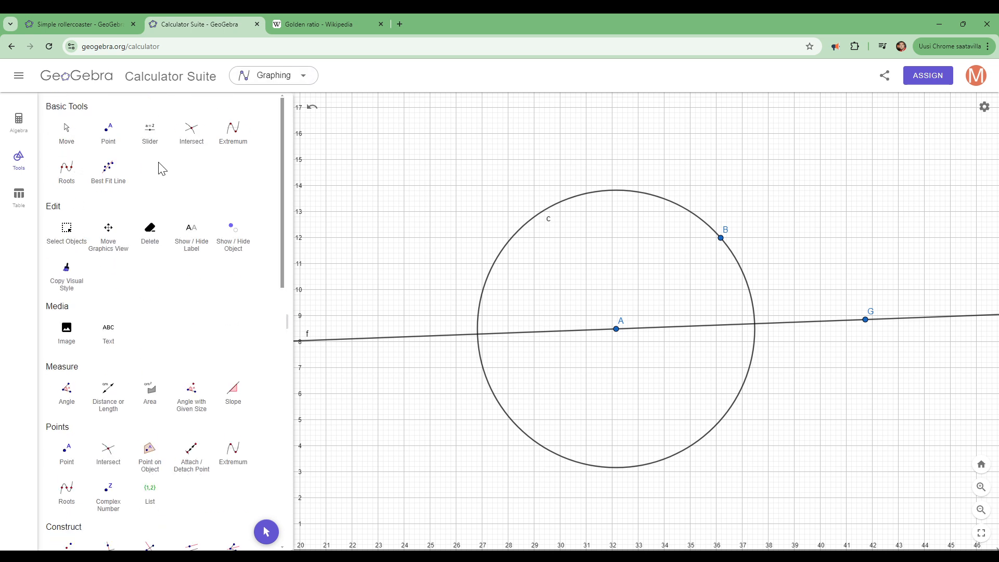
left_click(191, 131)
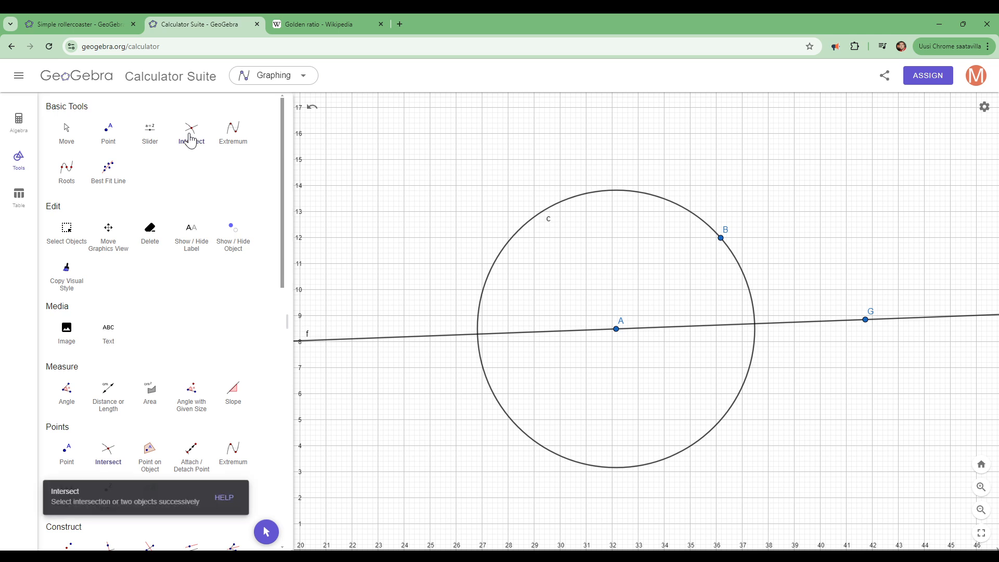
left_click(460, 336)
left_click(478, 322)
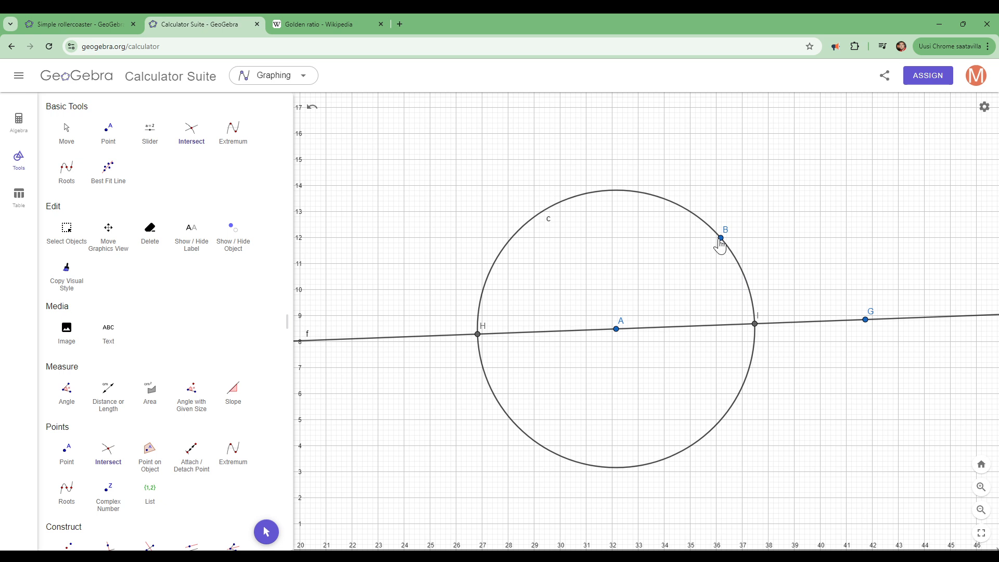
left_click(66, 133)
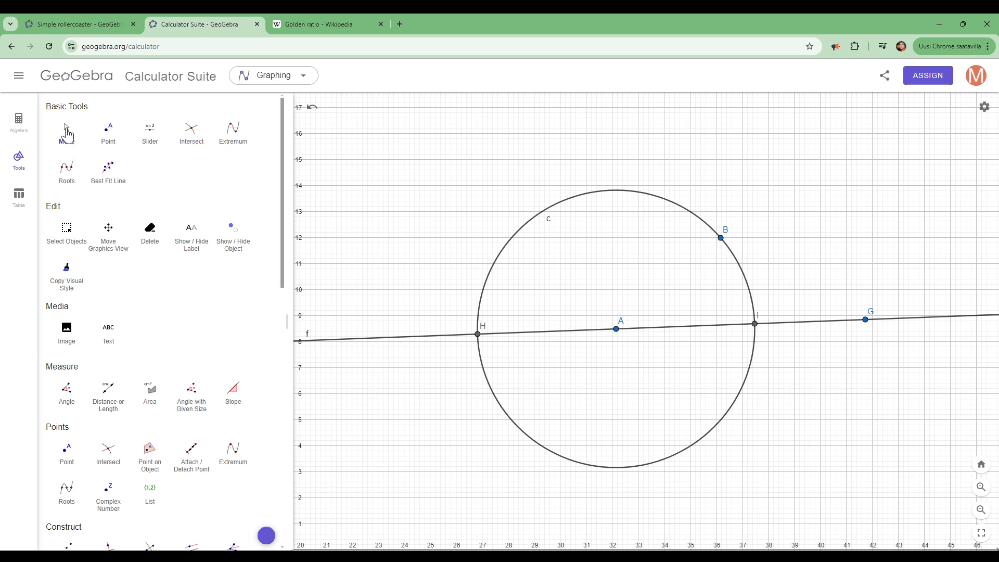
mouse_move(723, 248)
left_mouse_down()
mouse_move(672, 219)
mouse_move(522, 226)
mouse_move(647, 199)
mouse_move(720, 229)
left_mouse_up()
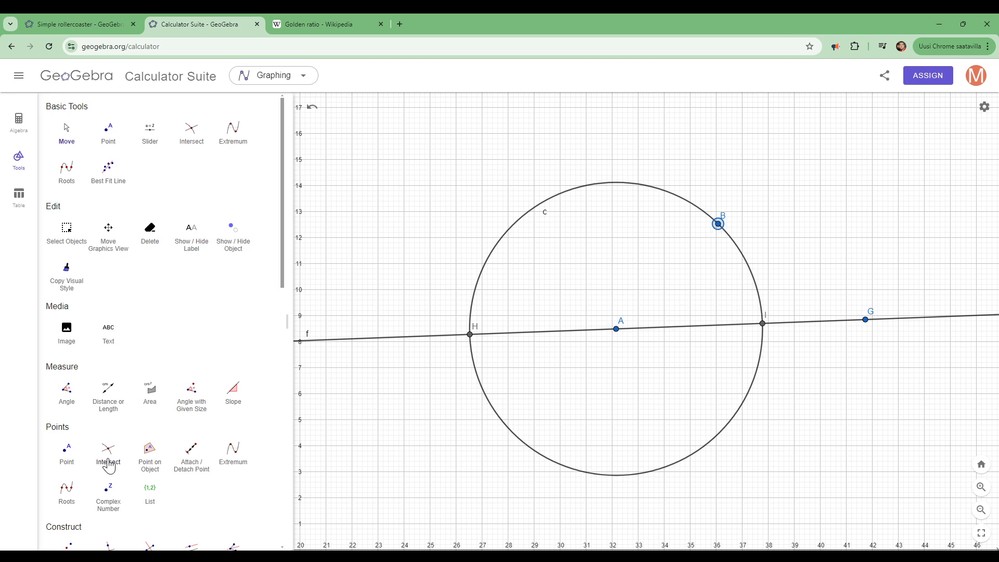
- Draw segments from the diameter endpoints H and I to point B to form the inscribed triangle
left_click_drag(281, 270, 282, 392)
left_click(66, 355)
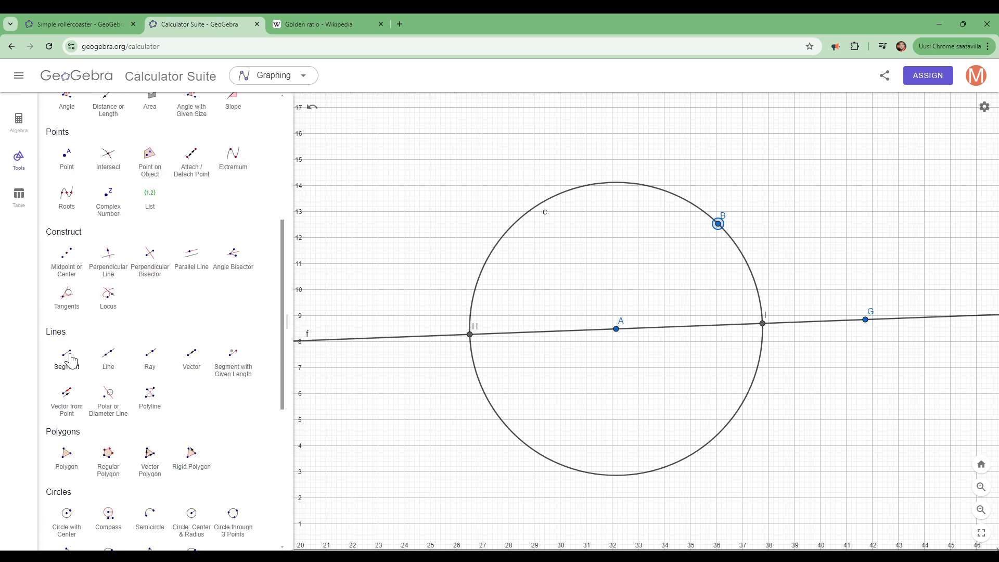
left_click(471, 333)
left_click(718, 224)
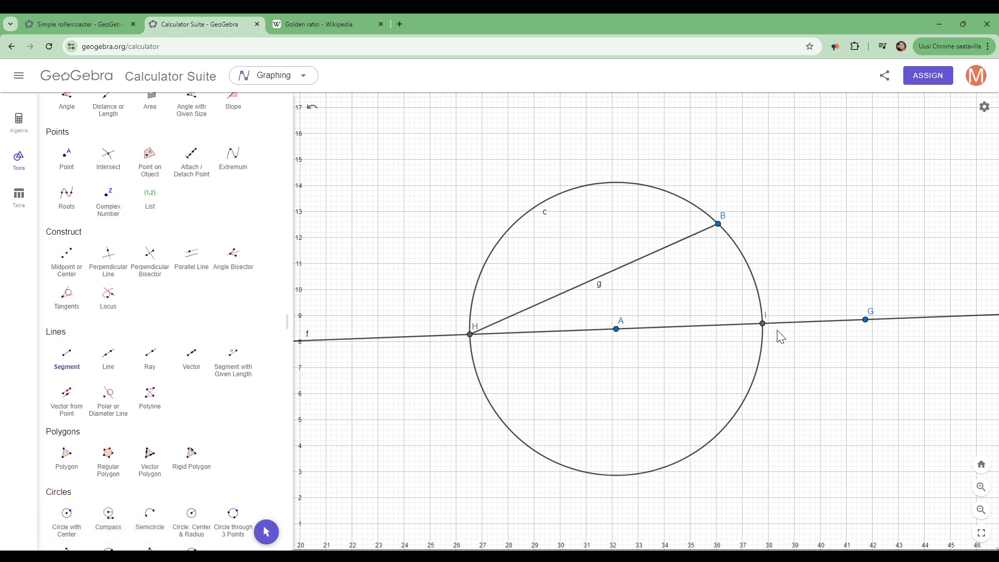
left_click(762, 323)
left_click(719, 225)
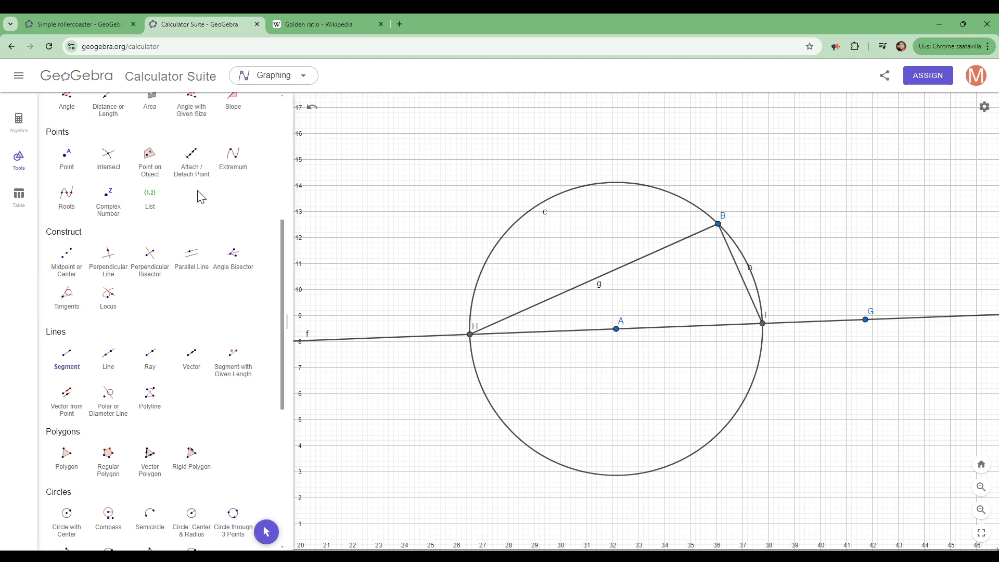
- Enlarge the circle by moving point B to about (36.8, 13.6)
left_click_drag(281, 239, 284, 107)
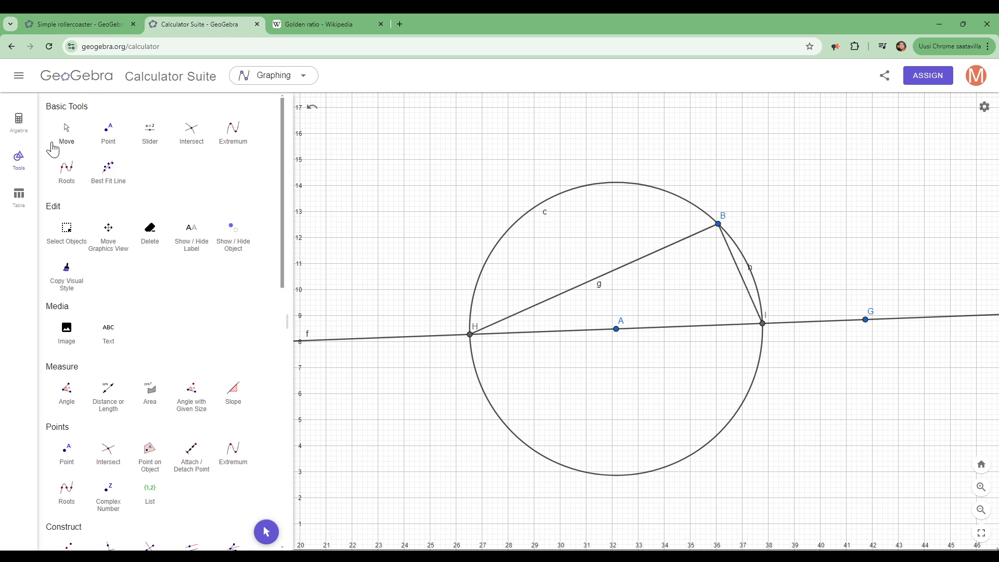
left_click(66, 146)
left_click_drag(718, 226, 738, 203)
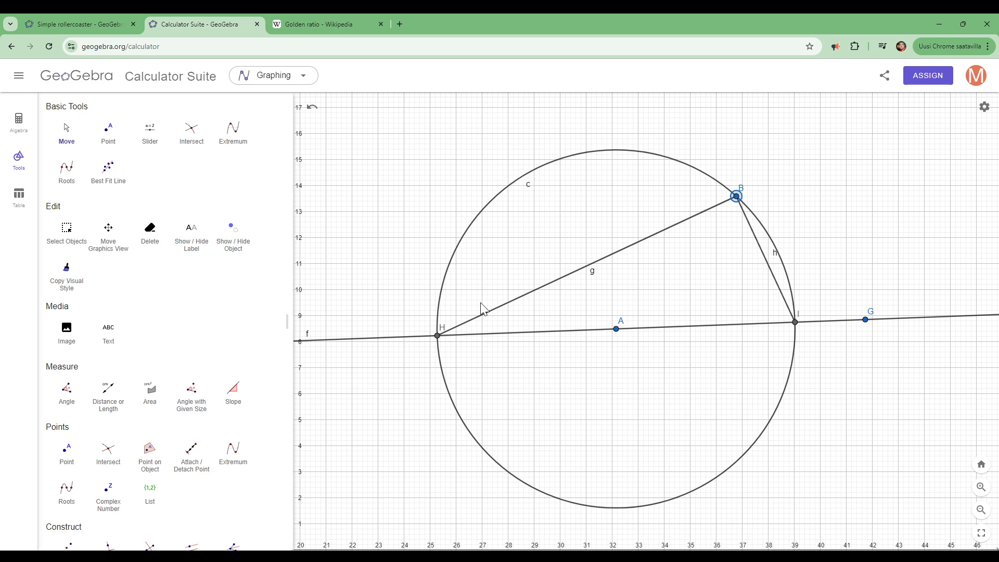
- Move point B to about (38.2, 4.4) and point G to about (40.7, 14.2), making the triangle's legs nearly horizontal and vertical
scroll(481, 308, "down", 4)
left_click_drag(397, 392, 715, 237)
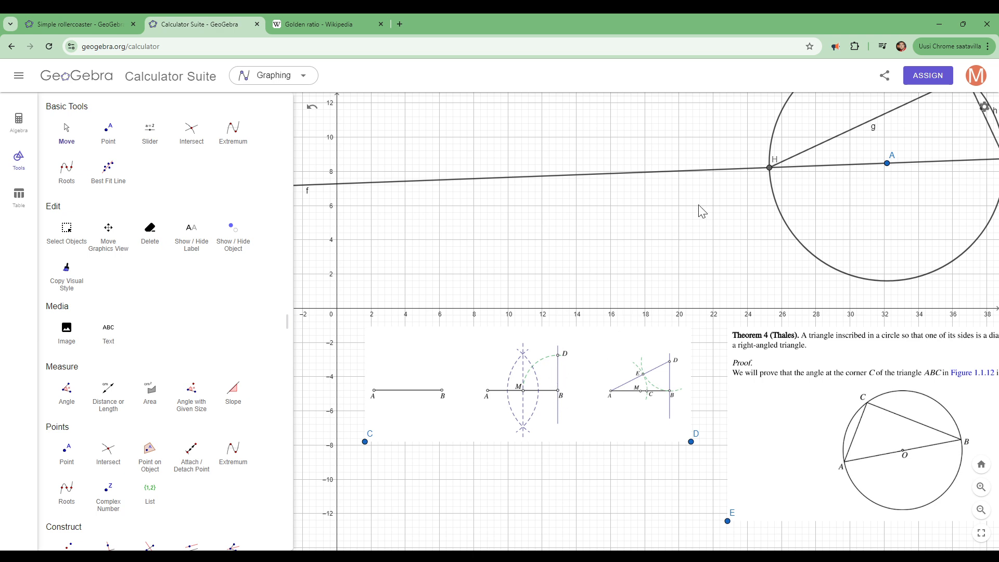
left_click_drag(699, 211, 520, 273)
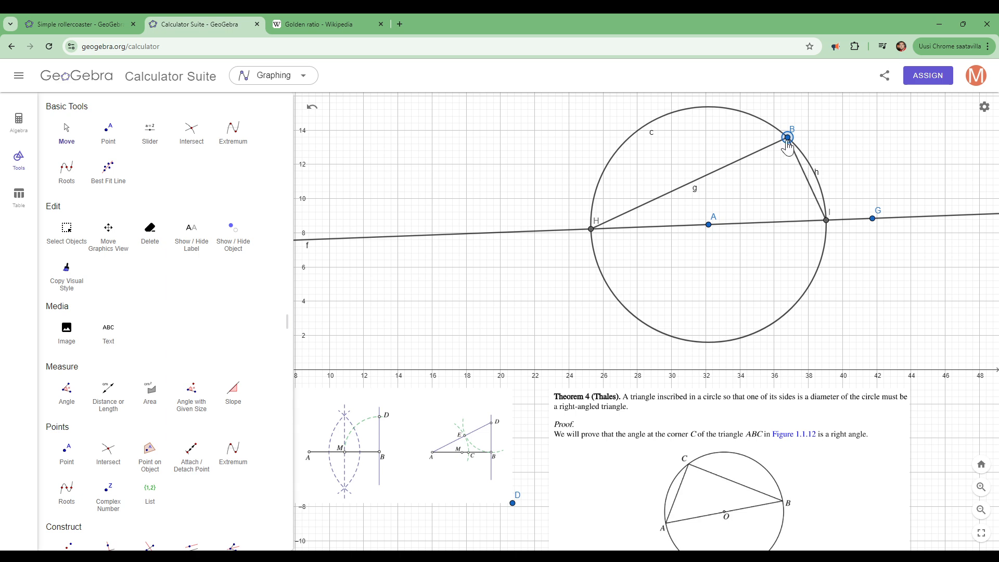
left_click_drag(787, 140, 812, 295)
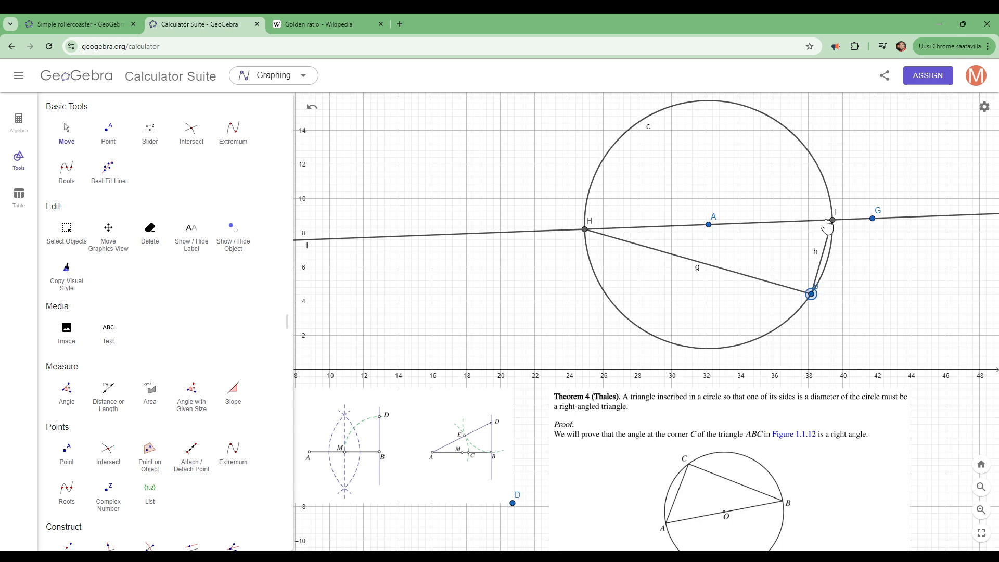
left_click_drag(873, 225, 854, 127)
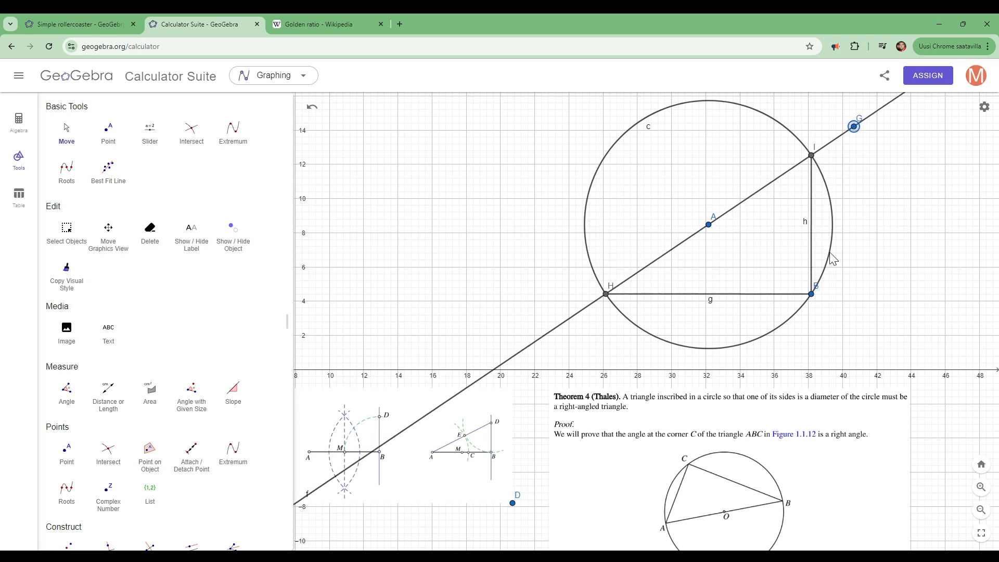
- Hide circle c so that only the right triangle on line f is displayed
left_click(812, 295)
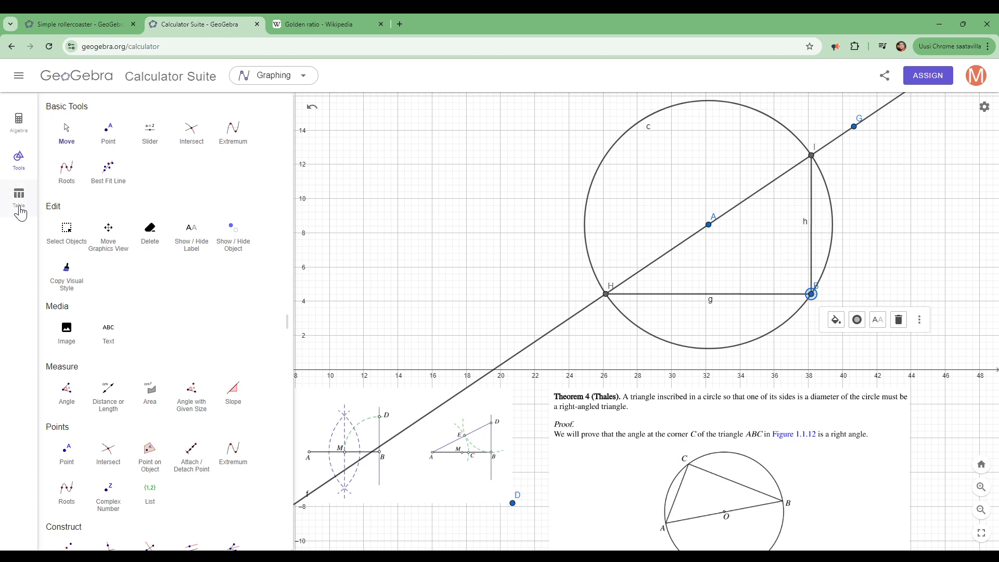
left_click(20, 121)
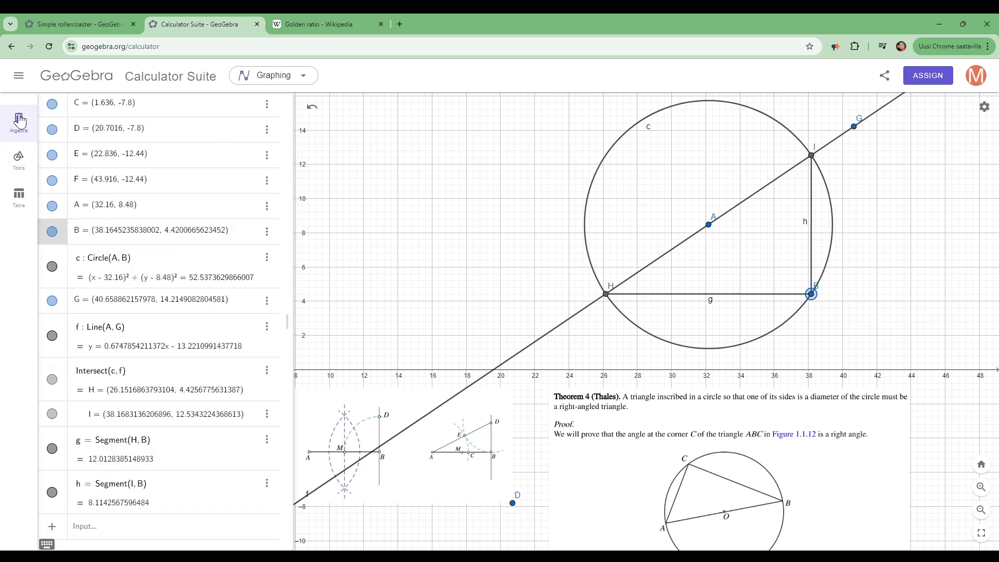
left_click(53, 268)
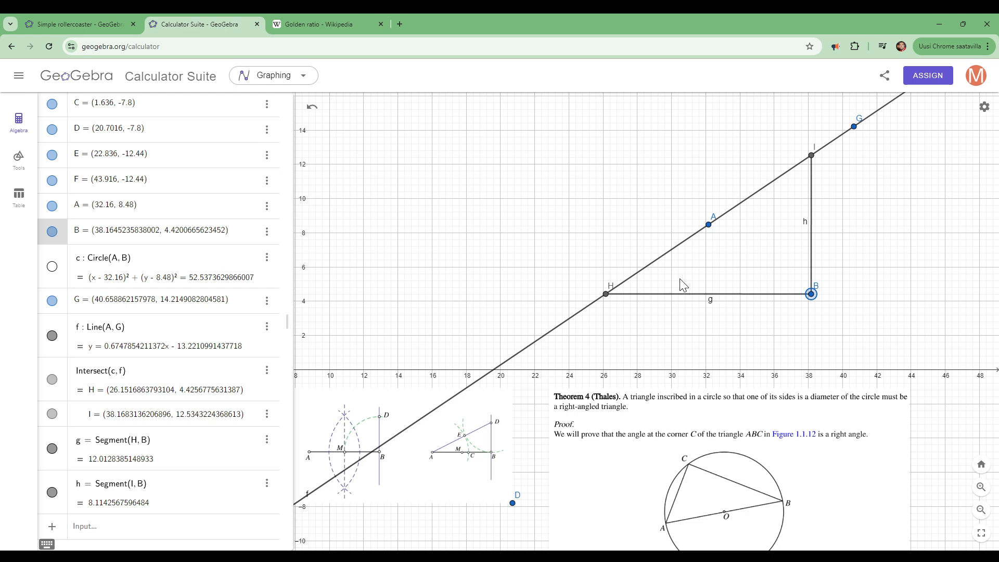
- Reshape the triangle by moving points B and G, finishing with G at about (42.1, 13.5) and B at about (40.3, 4.7)
left_click(18, 157)
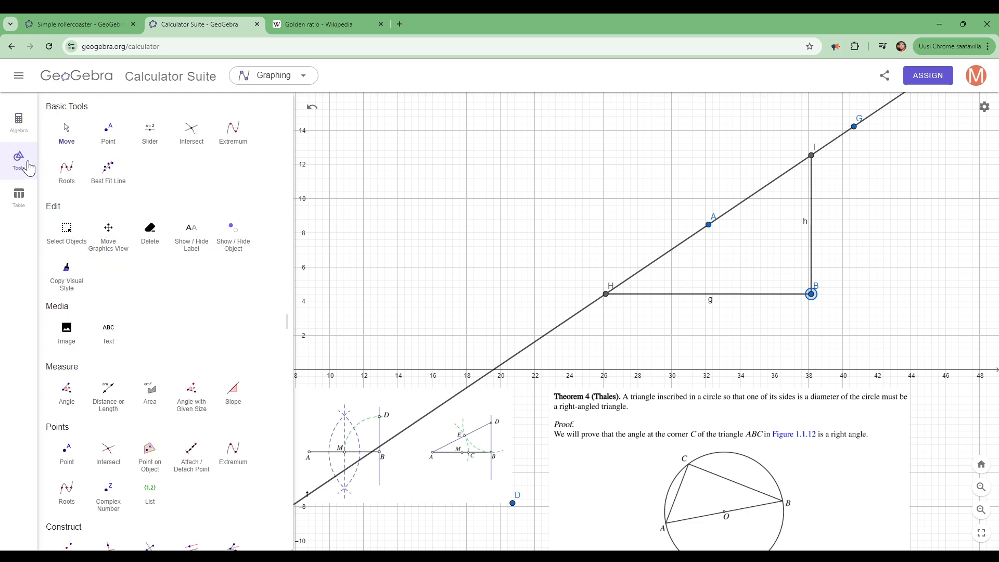
left_click(65, 135)
left_click(607, 295)
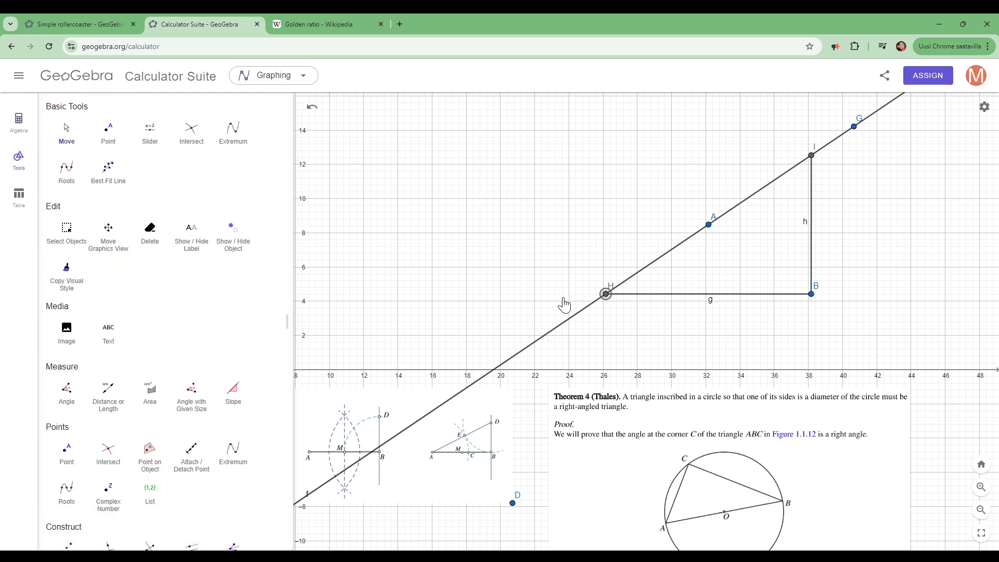
left_click_drag(817, 302, 849, 330)
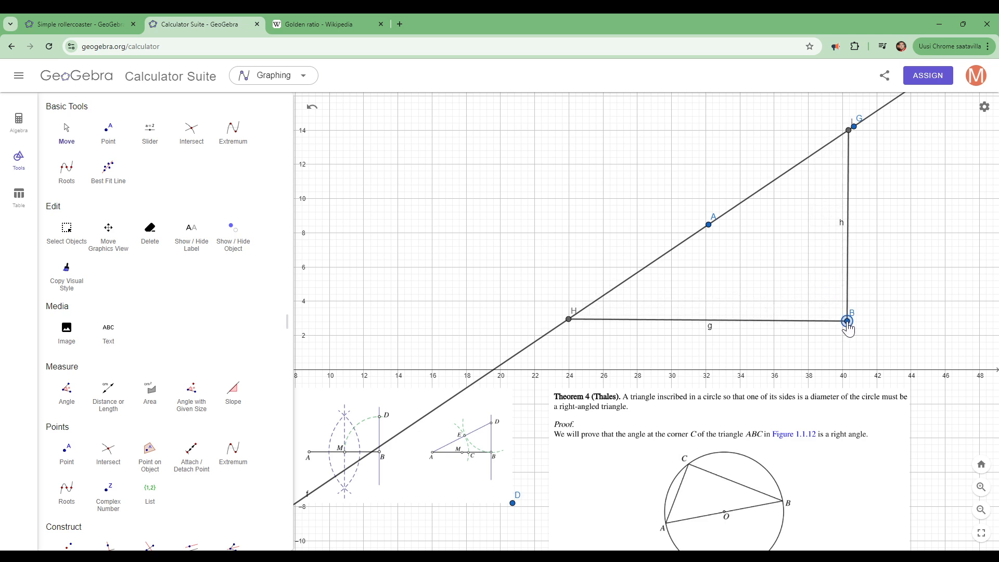
left_click_drag(856, 137, 878, 186)
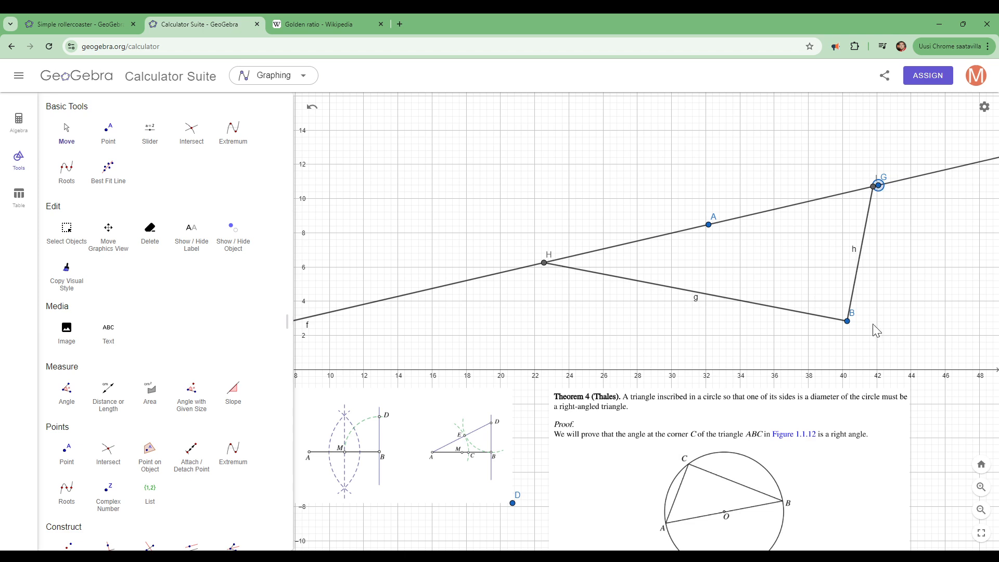
left_click_drag(848, 323, 858, 269)
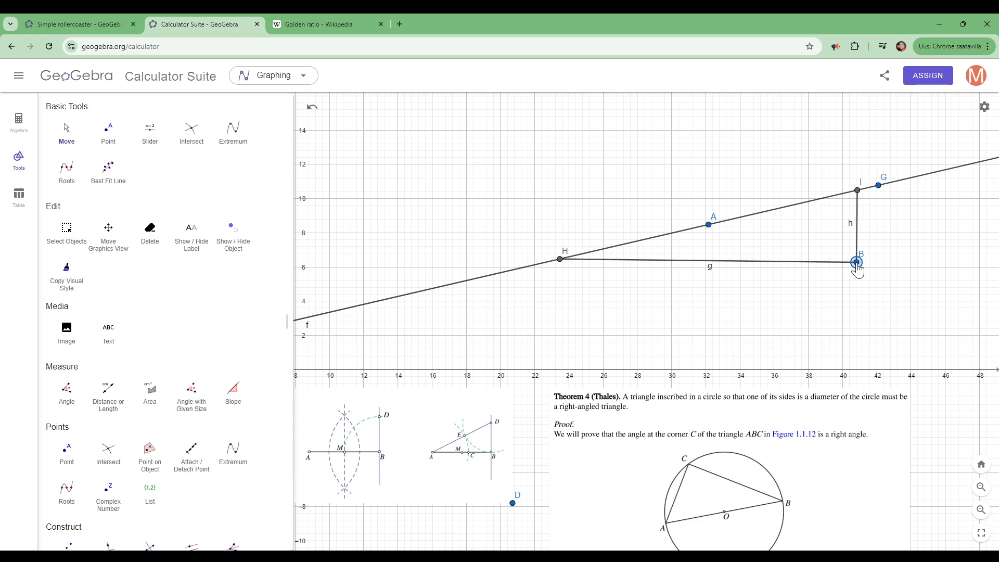
left_click_drag(879, 189, 879, 140)
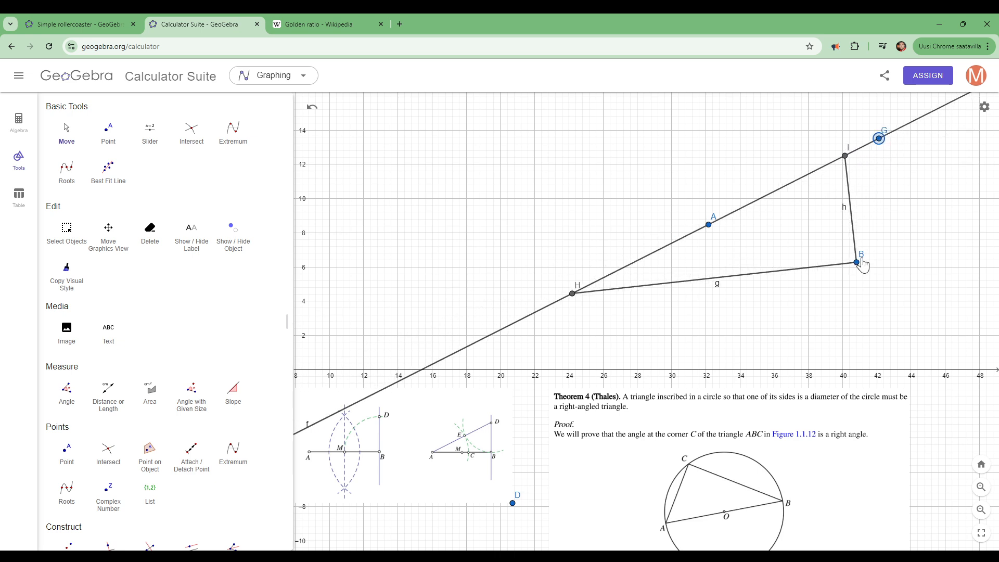
left_click_drag(856, 263, 849, 297)
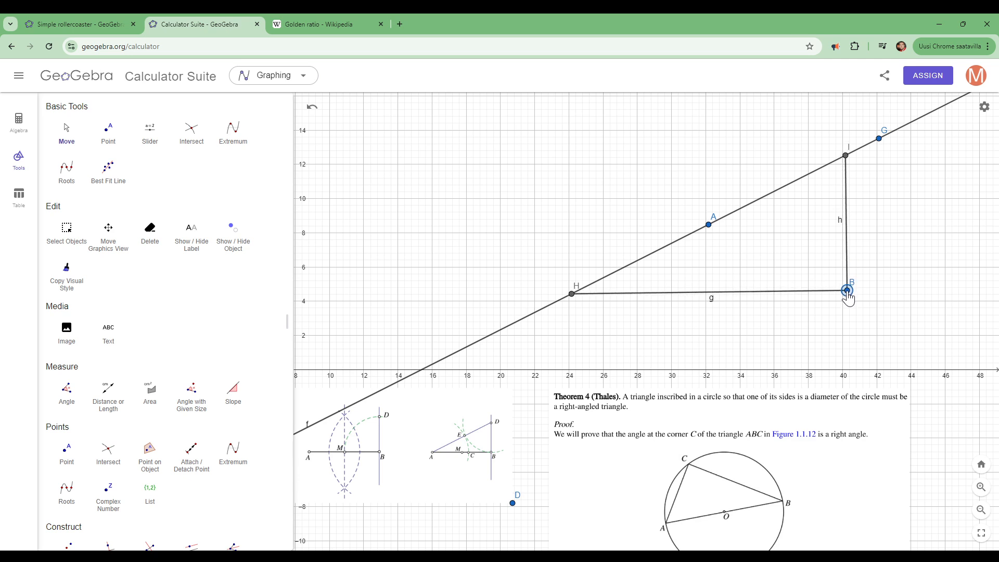
- Move the golden ratio construction image above the x-axis, placing its corner point C at about (9.8, 8.5)
left_click(377, 212)
left_click_drag(415, 486, 556, 210)
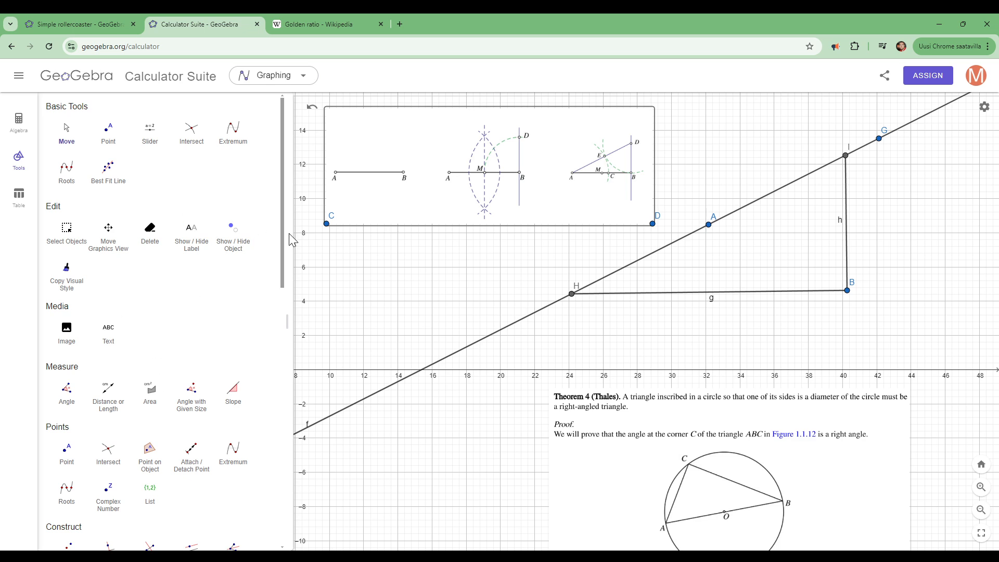
- Draw a circle centred at H through B and another centred at B through H
scroll(279, 279, "down", 5)
scroll(270, 416, "down", 5)
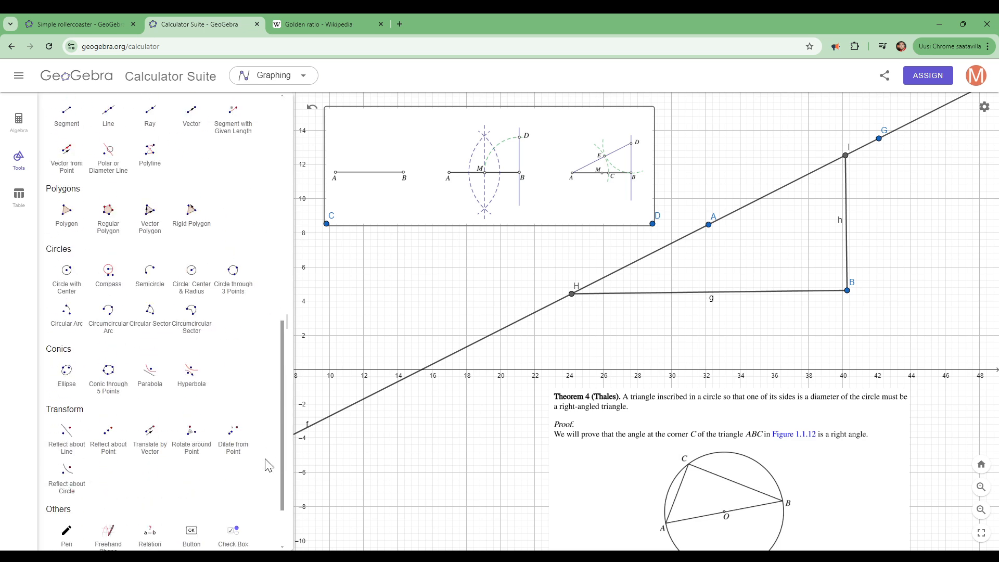
left_click(67, 268)
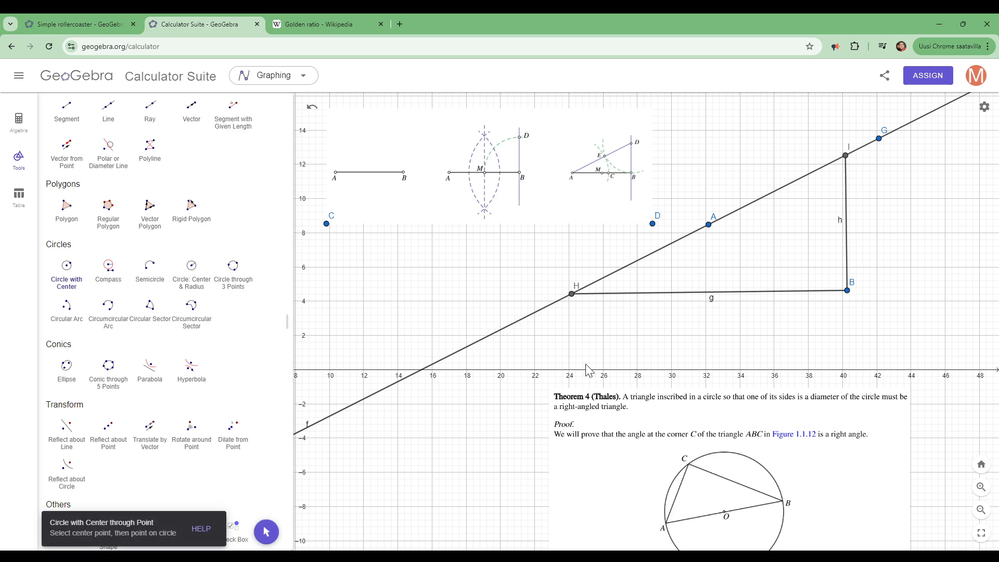
left_click(571, 294)
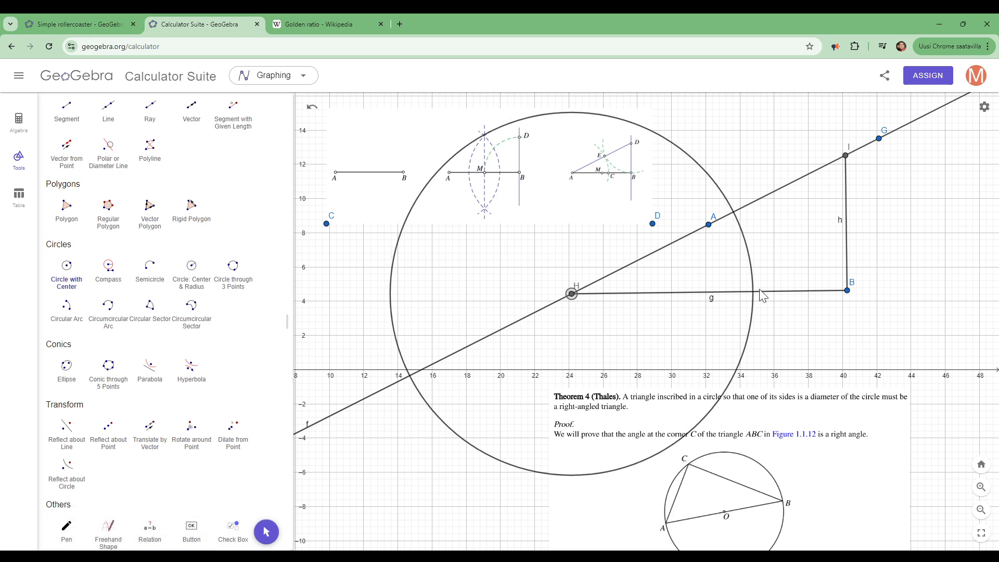
left_click(847, 291)
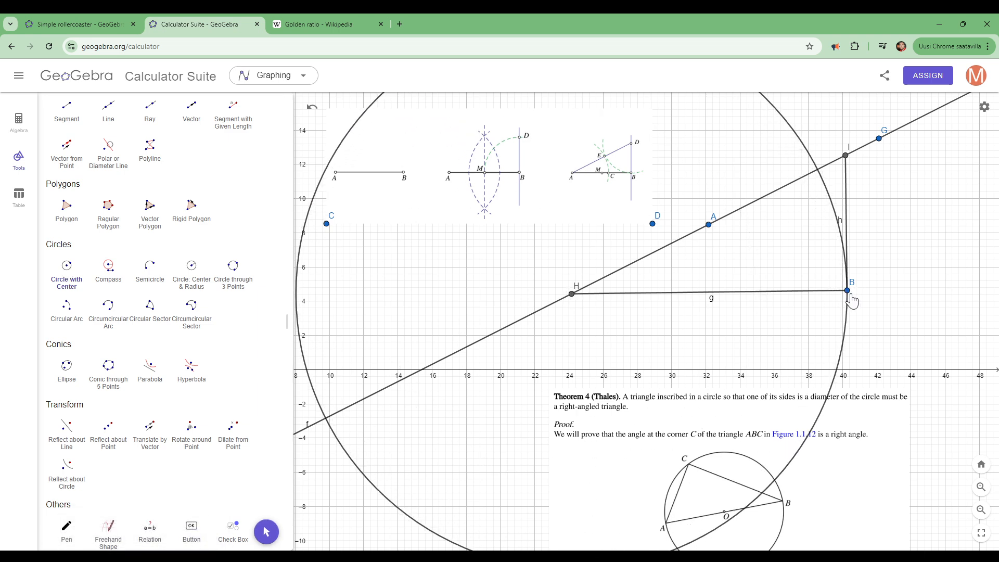
left_click(847, 291)
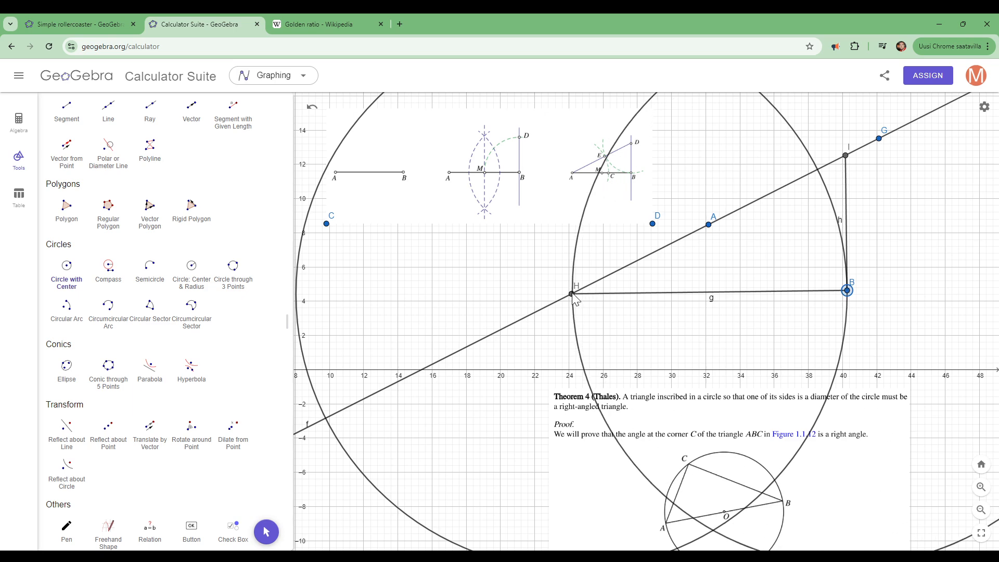
left_click(571, 294)
scroll(680, 289, "down", 8)
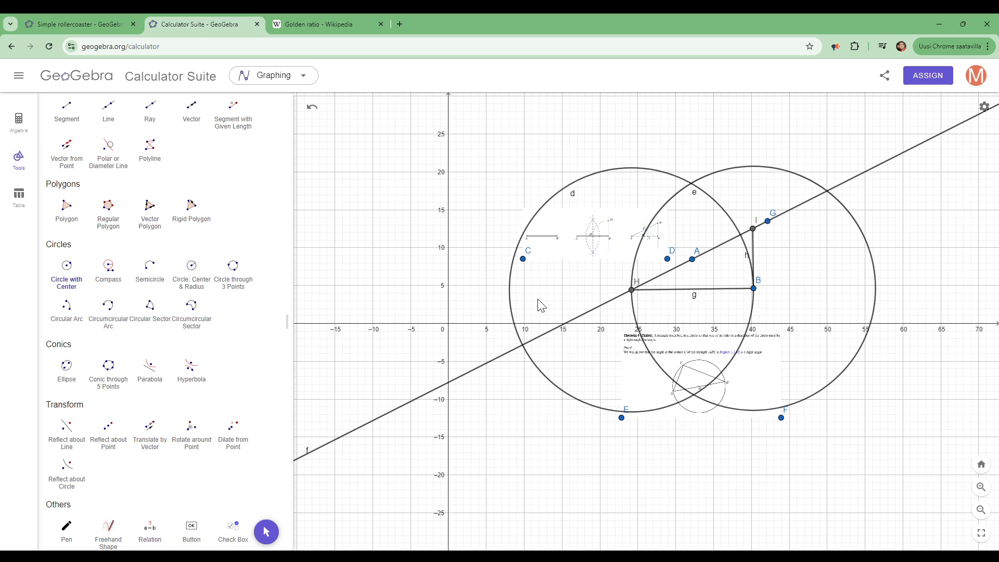
left_click(631, 291)
left_click(753, 296)
key("Escape")
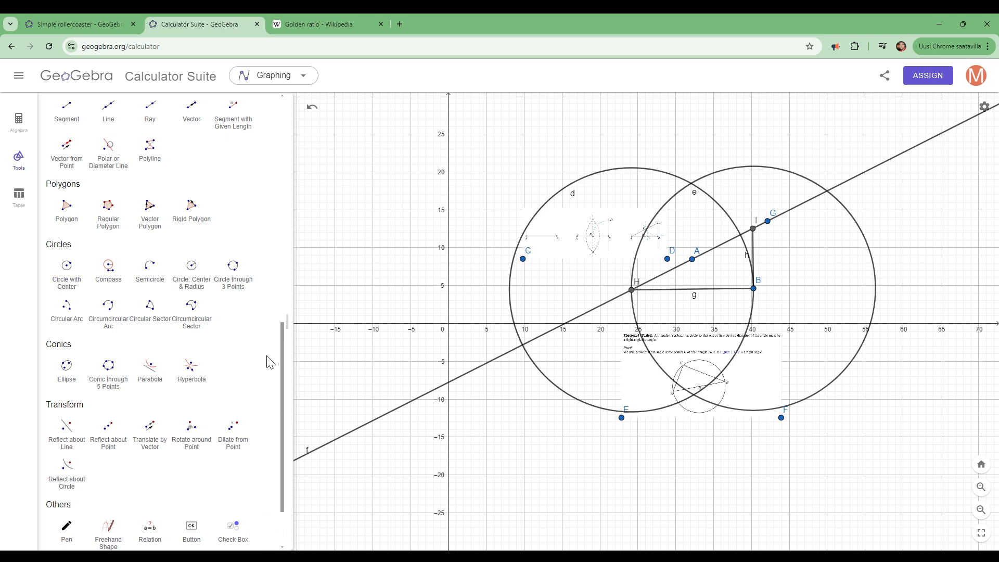
- Mark both intersection points of circles d and e
scroll(289, 204, "up", 10)
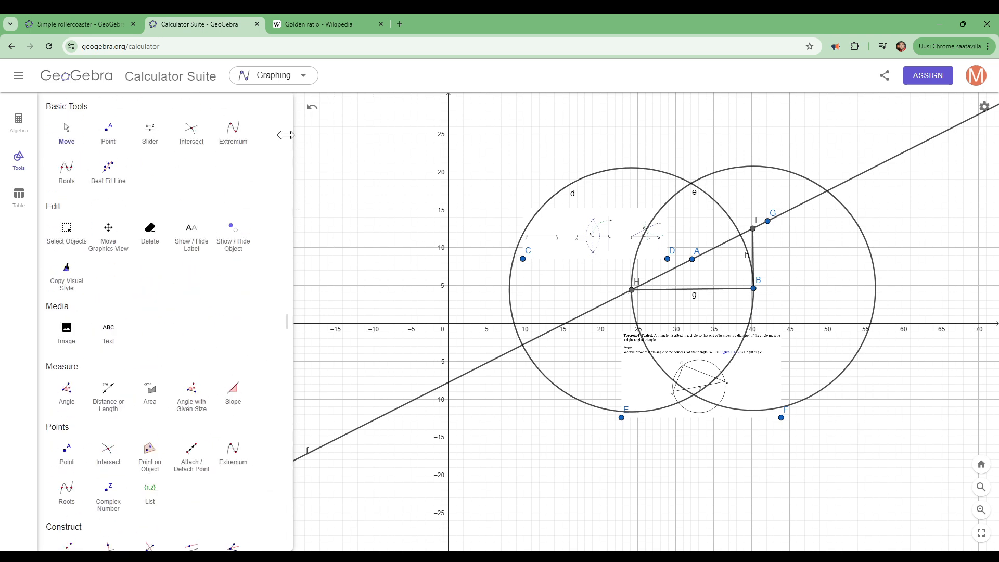
left_click(194, 135)
left_click(650, 174)
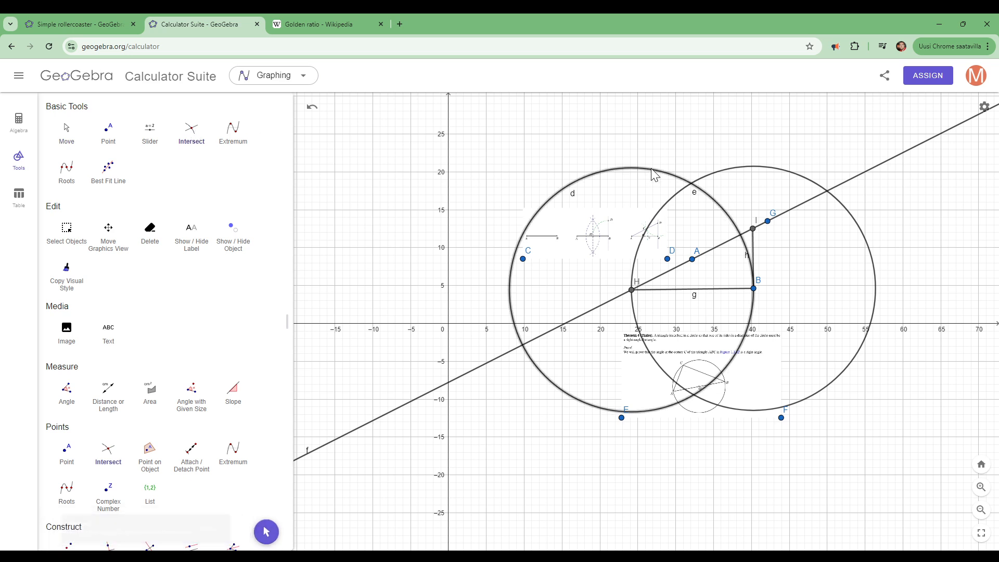
left_click(729, 176)
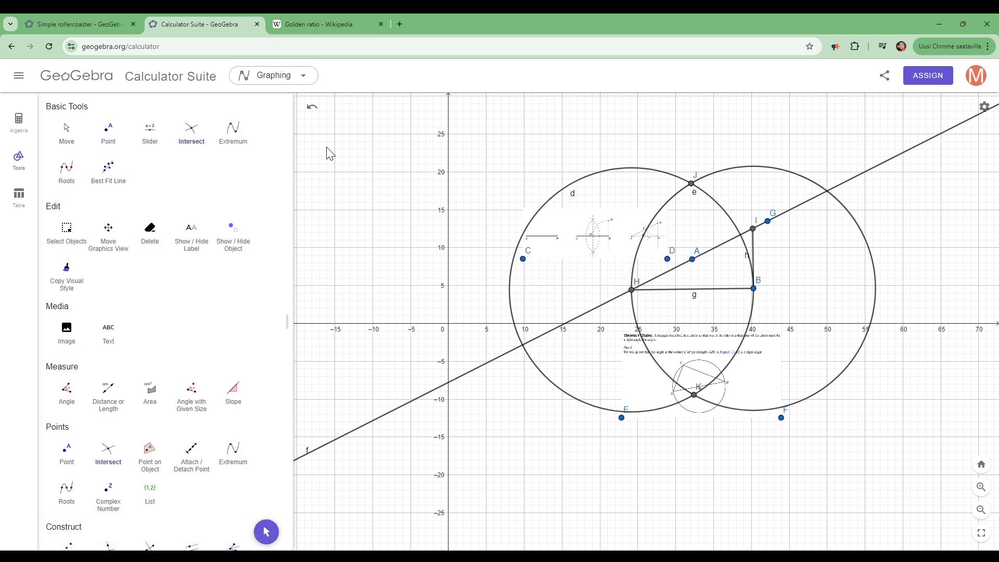
- Join the circle intersections J and K with a segment and mark the point where it crosses segment g
left_click_drag(280, 252, 277, 388)
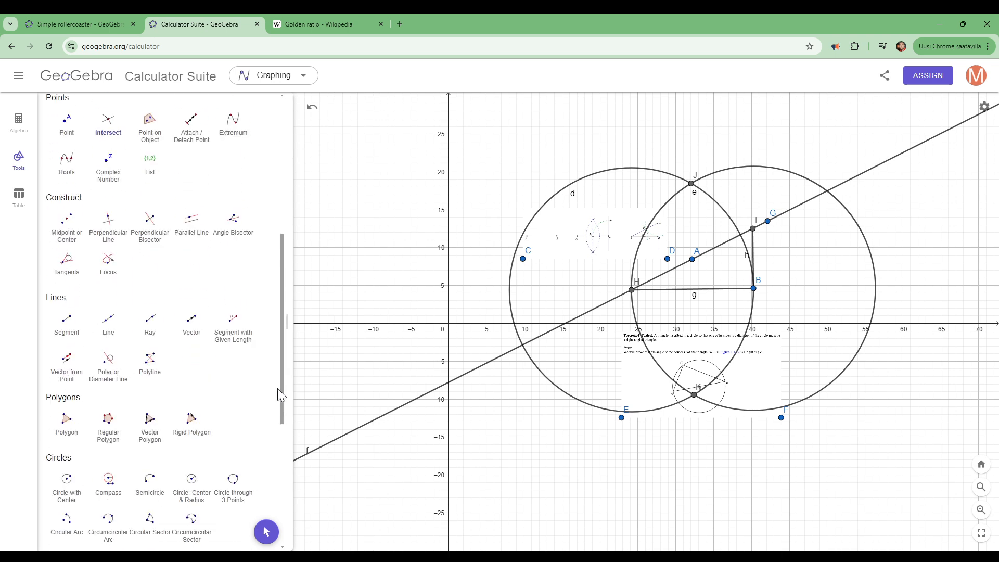
left_click(66, 323)
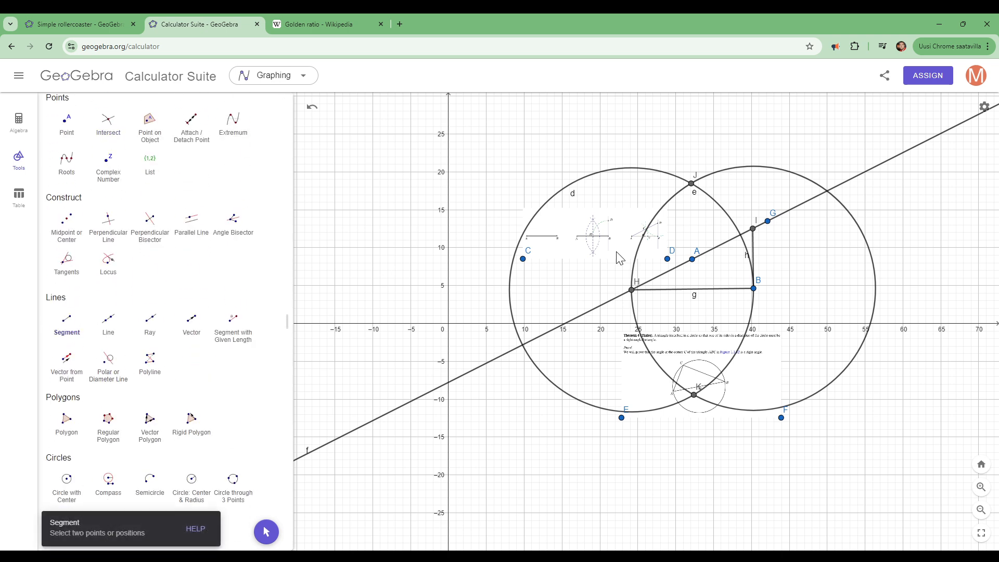
left_click(691, 184)
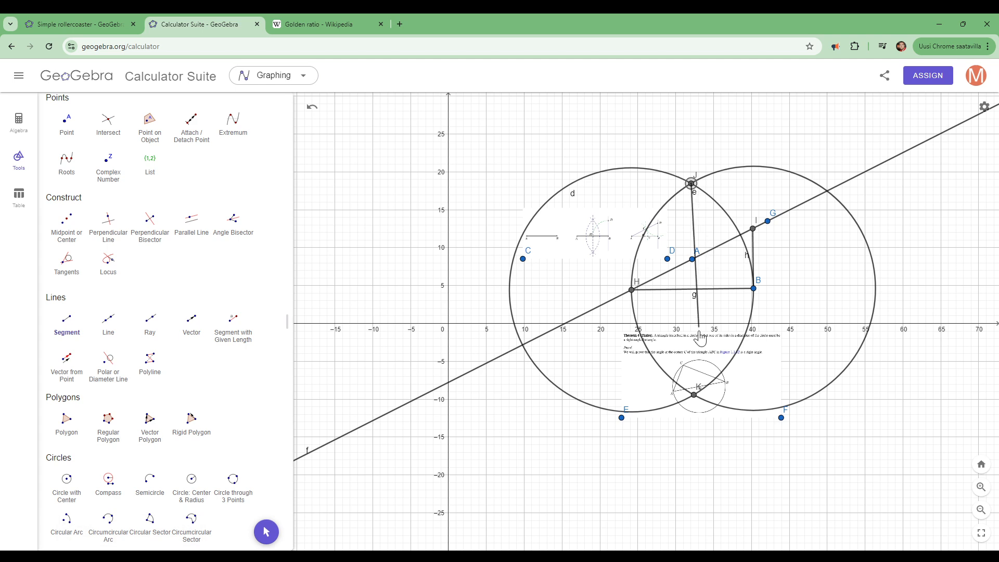
left_click(695, 397)
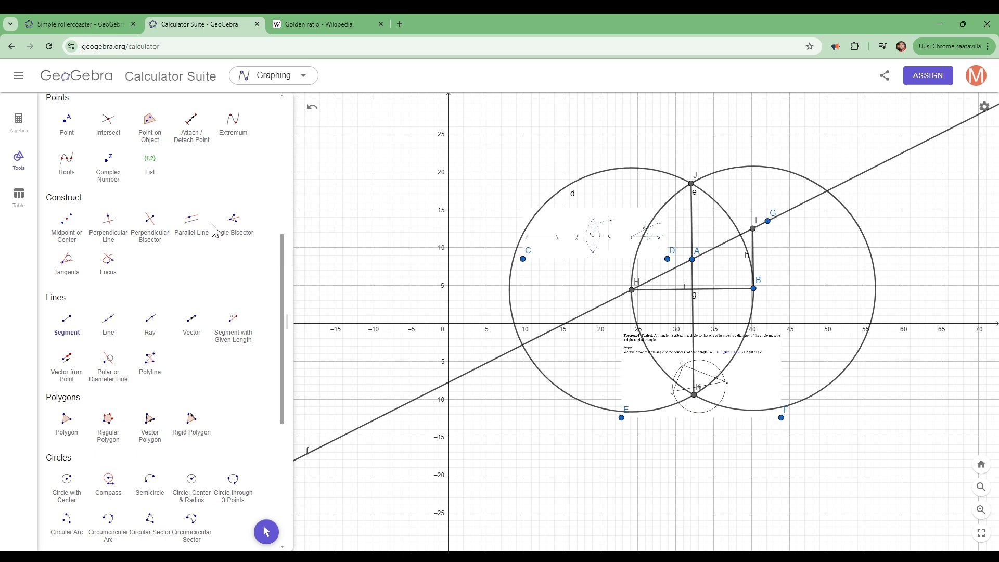
left_click(108, 128)
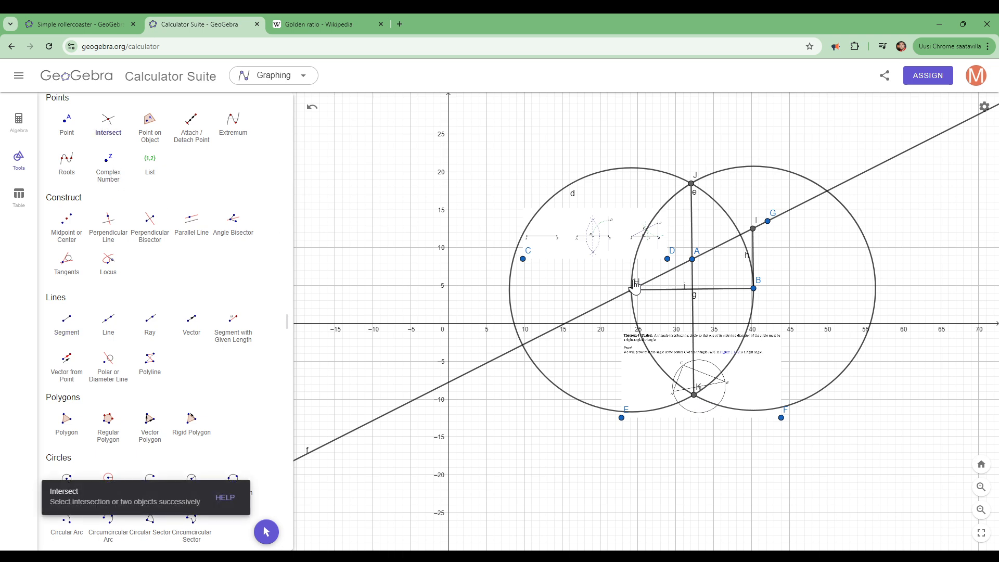
left_click(692, 276)
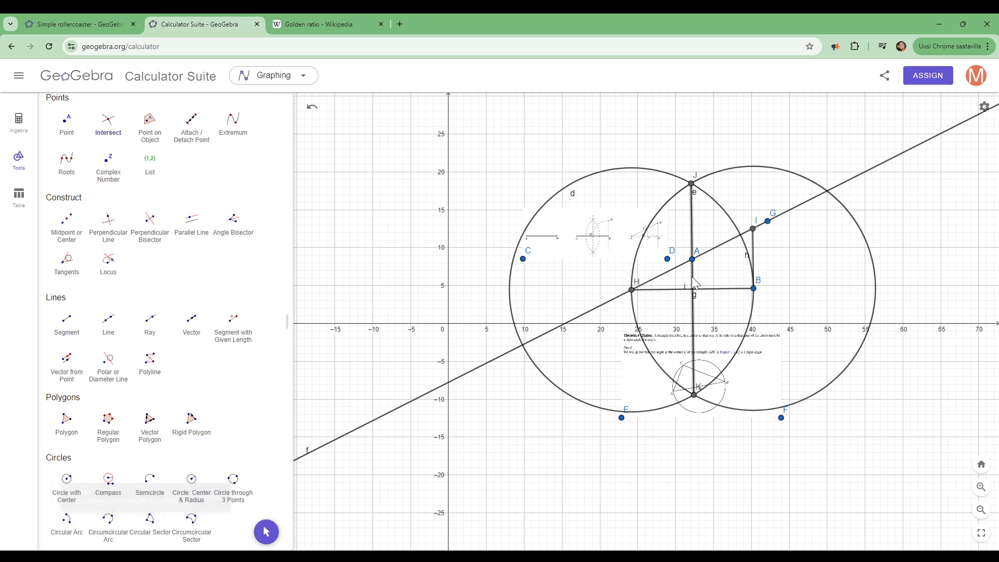
left_click(717, 289)
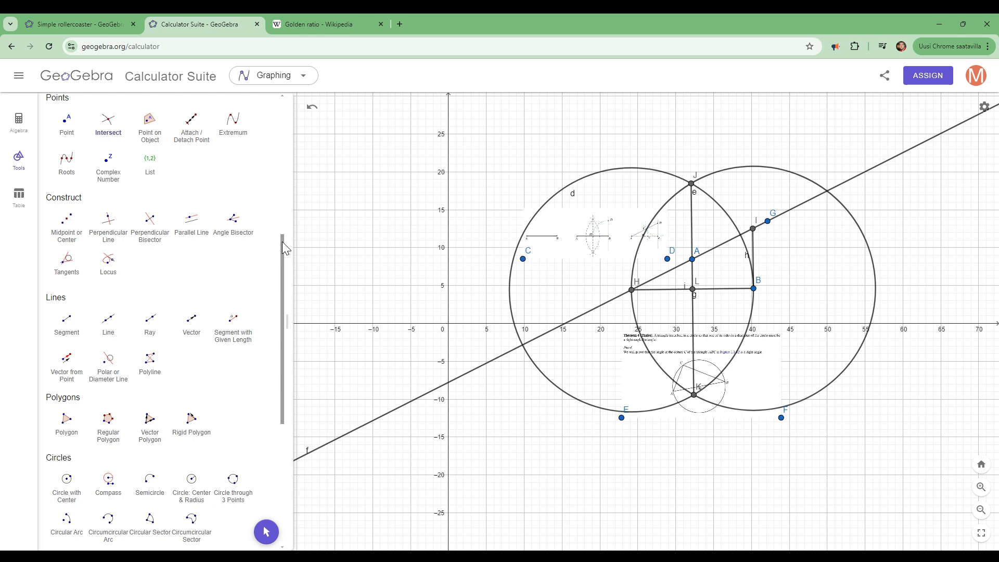
- Enlarge the construction by moving point B to about (44.4, 2.6), checking that the bisected leg follows
left_click_drag(283, 242, 282, 104)
left_click(66, 137)
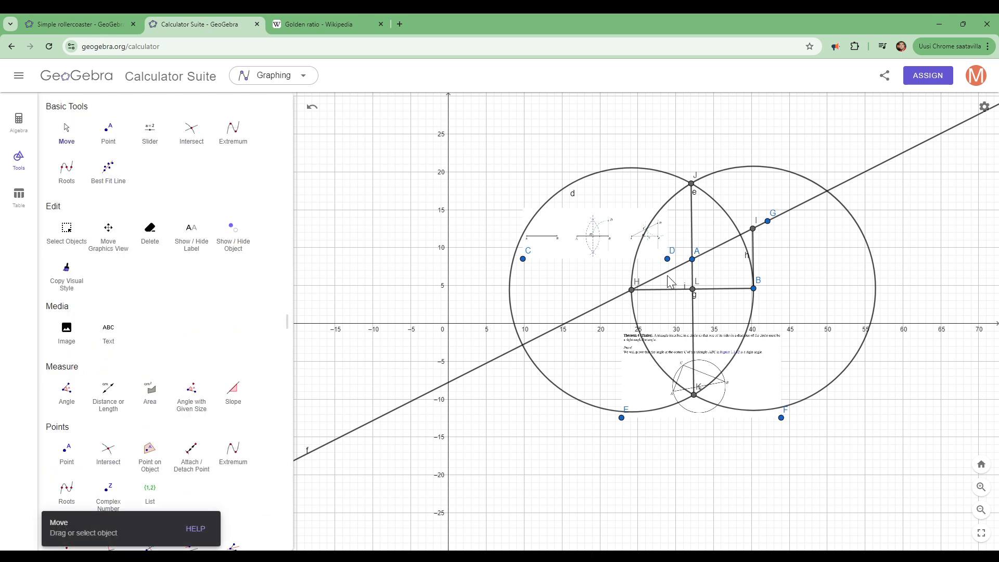
left_click(632, 292)
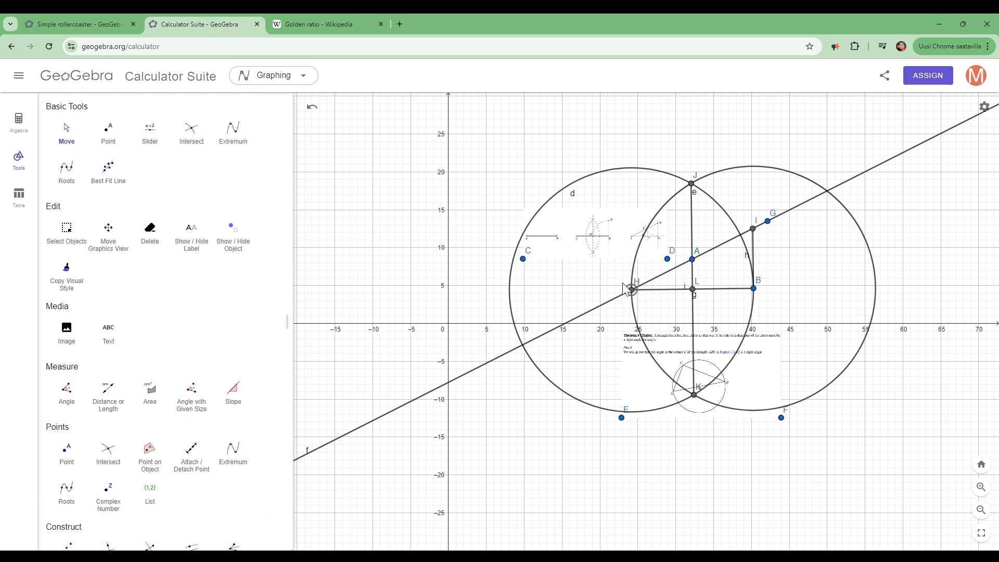
left_click_drag(751, 287, 786, 311)
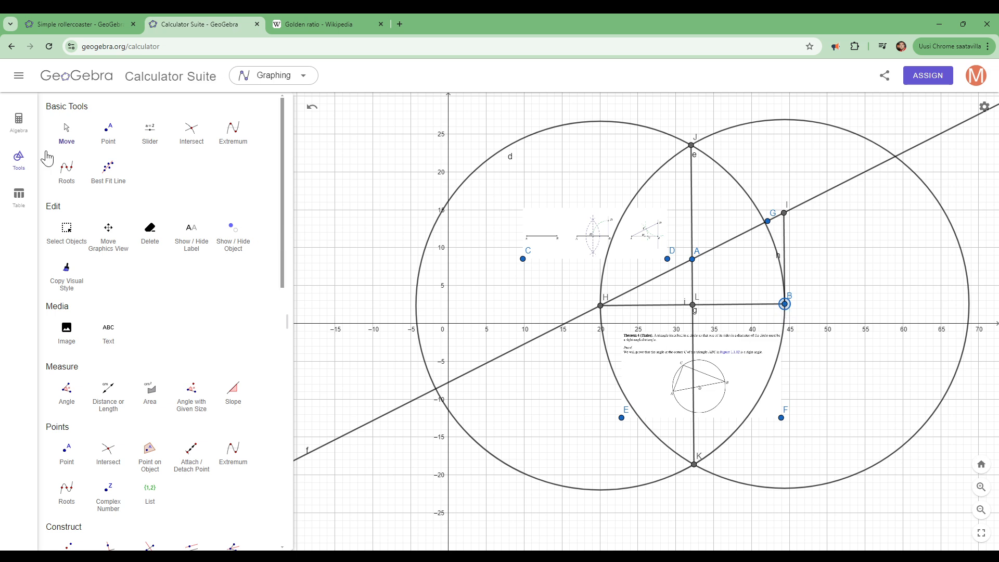
- Hide the two construction circles d and e
left_click(10, 124)
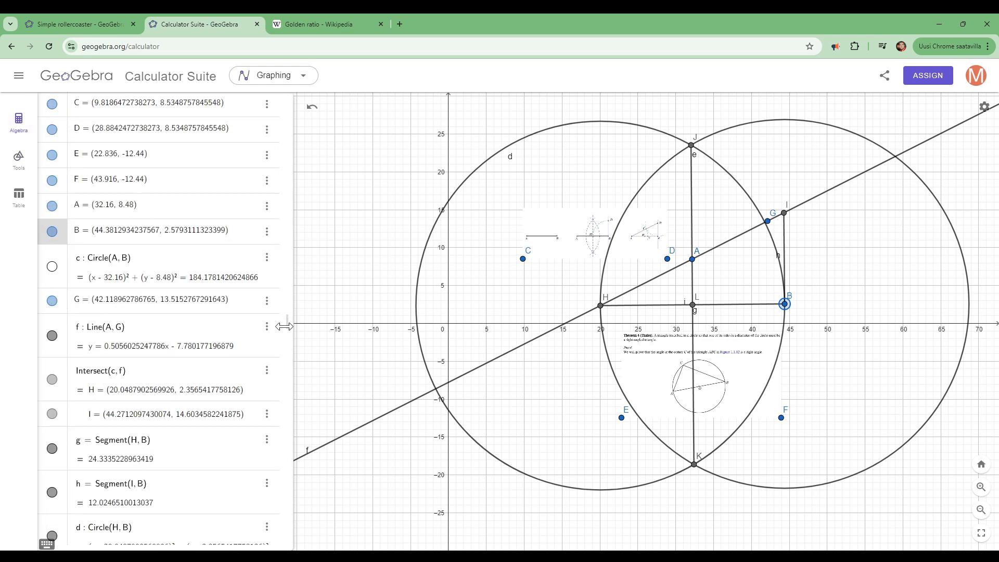
left_click_drag(280, 329, 279, 513)
left_click(52, 267)
left_click(52, 311)
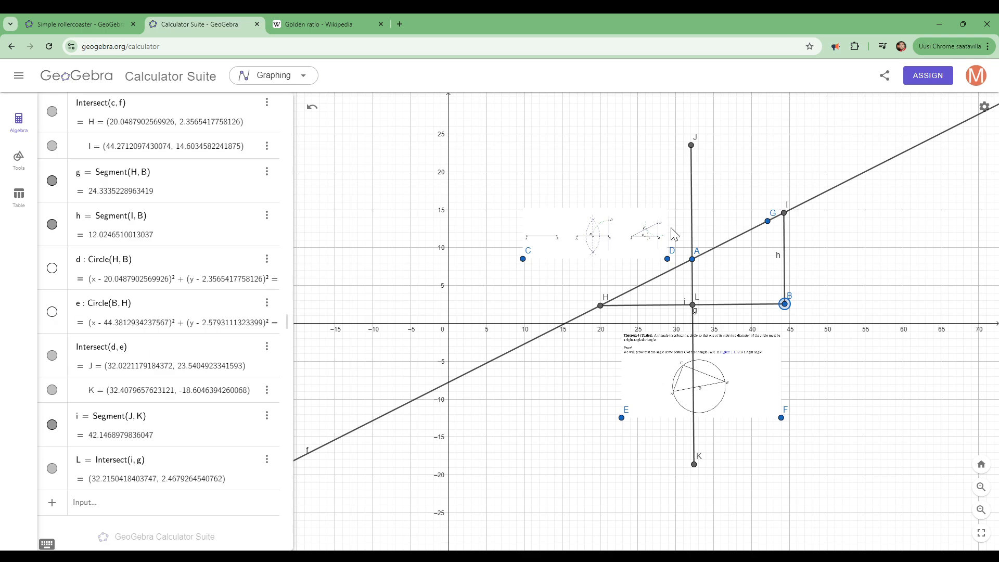
scroll(674, 235, "up", 10)
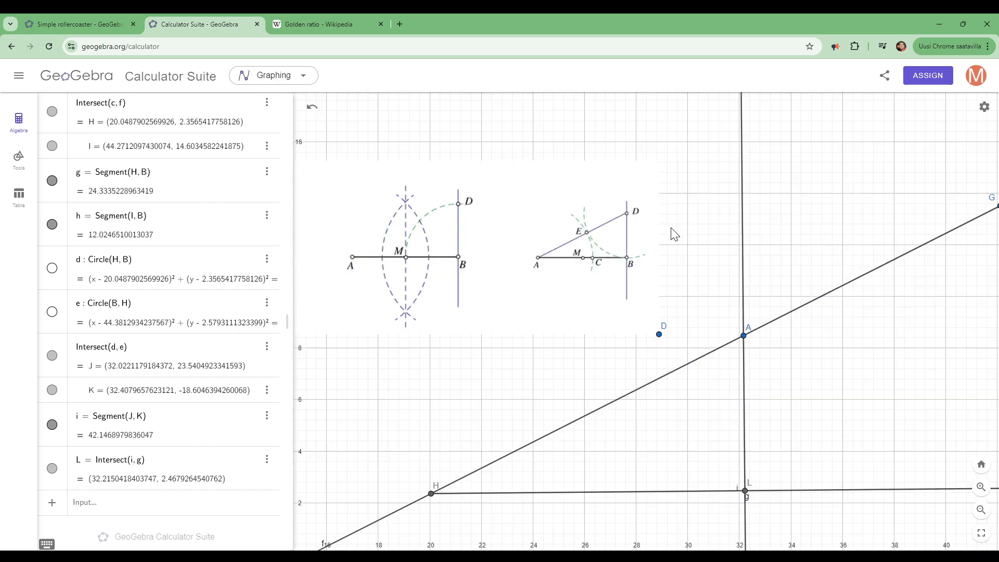
left_click_drag(470, 418, 404, 393)
scroll(396, 385, "down", 8)
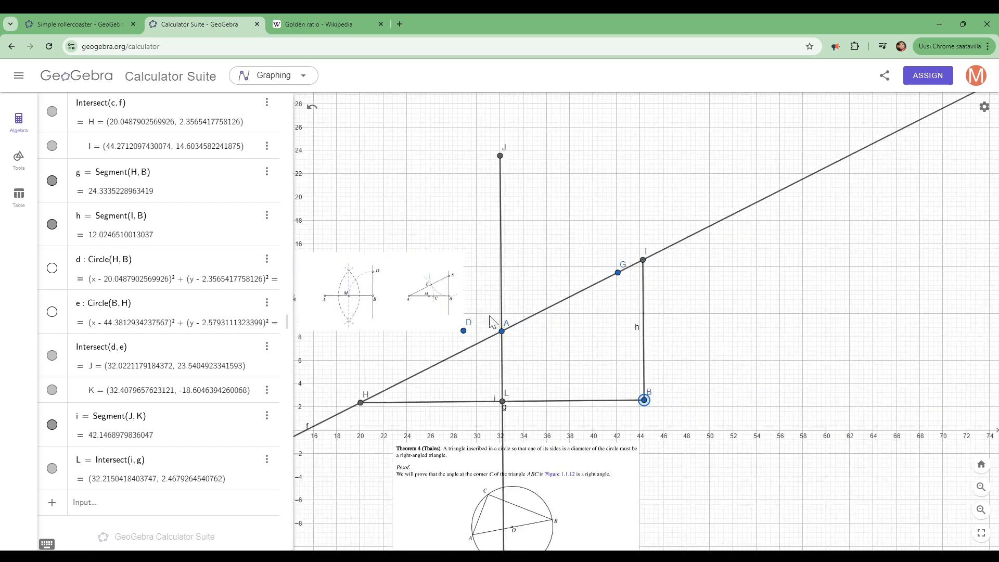
- Draw a circle centred at B through L, the midpoint of leg HB
left_click_drag(568, 228, 643, 172)
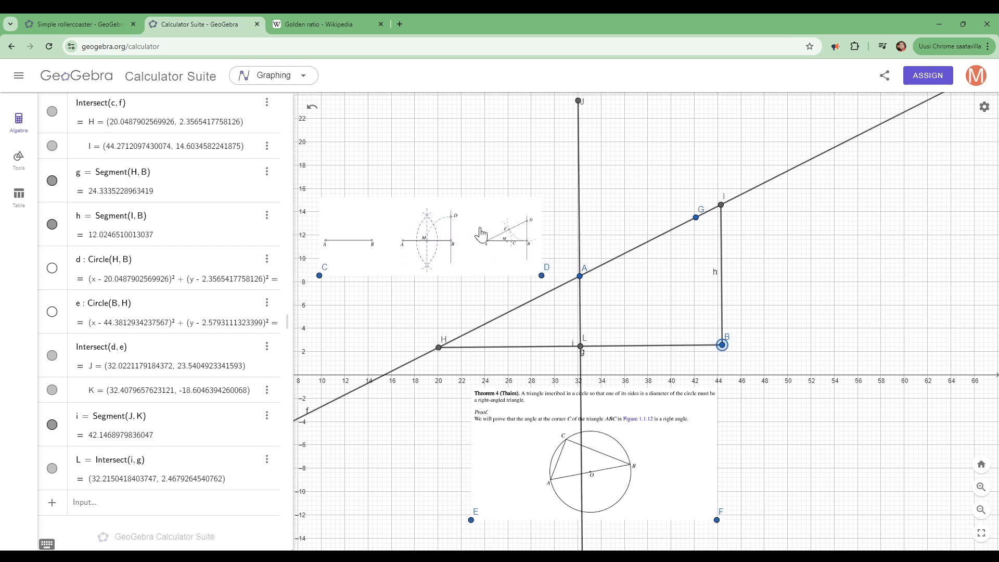
scroll(484, 231, "up", 7)
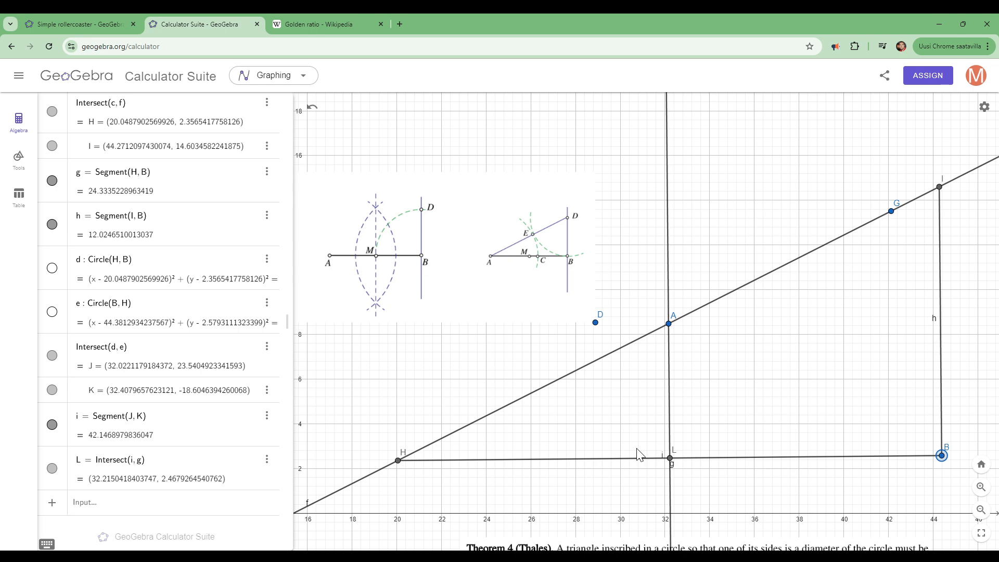
left_click(21, 166)
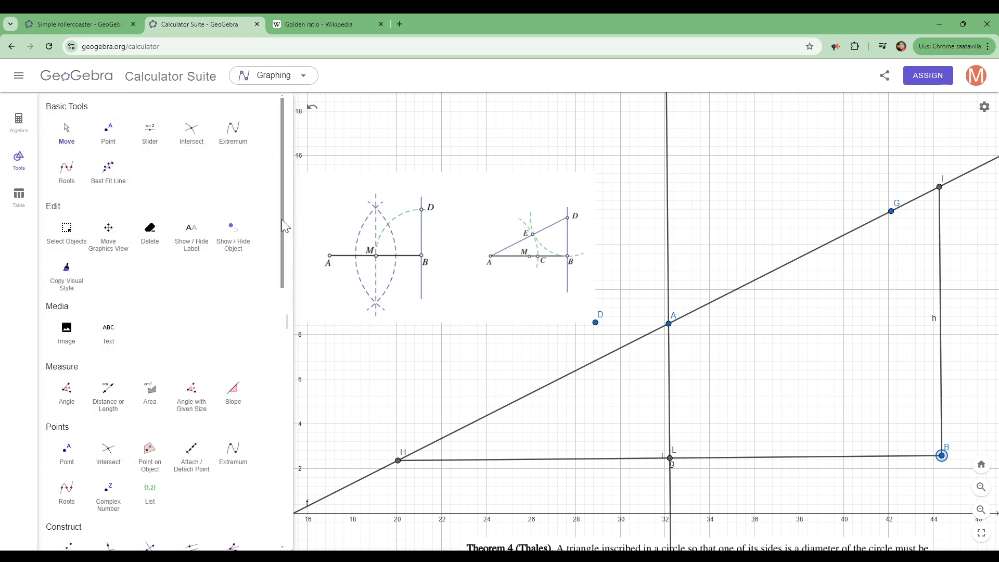
scroll(281, 333, "down", 2)
scroll(281, 364, "down", 7)
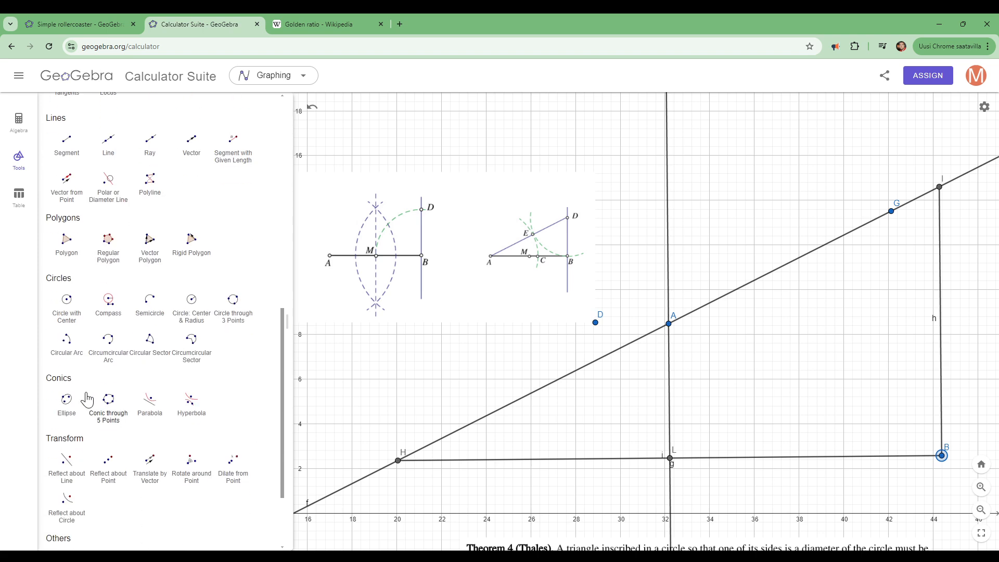
left_click(66, 310)
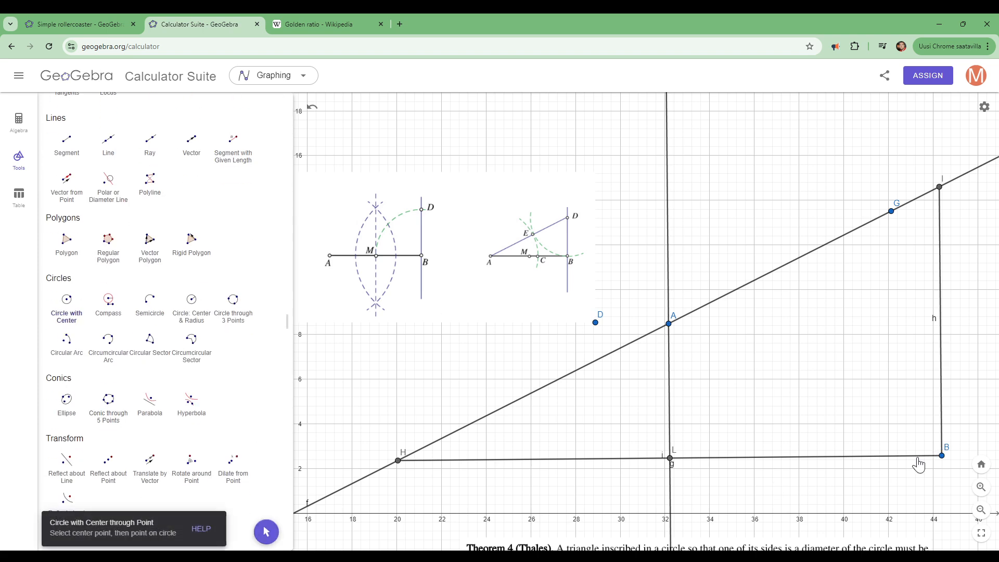
left_click(943, 458)
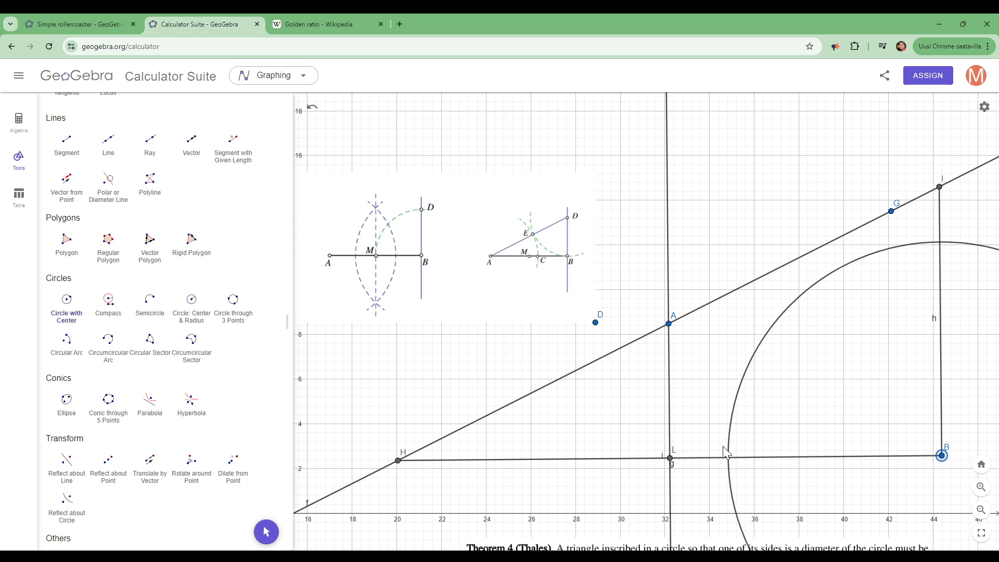
left_click(670, 459)
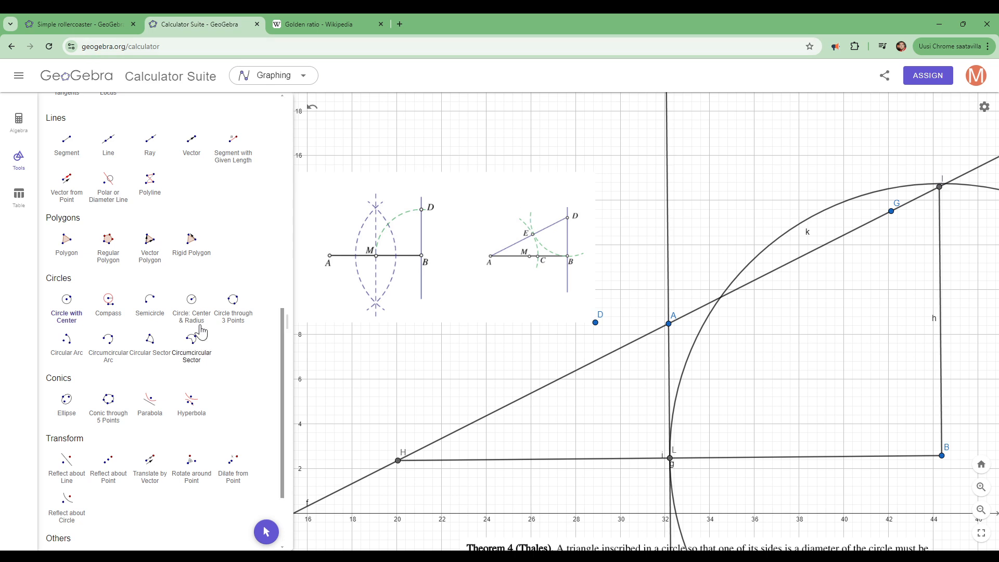
- Move point B to about (39.6, 3.2) and point G to about (40.7, 14.6) so leg HB lies horizontal
left_click_drag(283, 348, 268, 139)
left_click(70, 131)
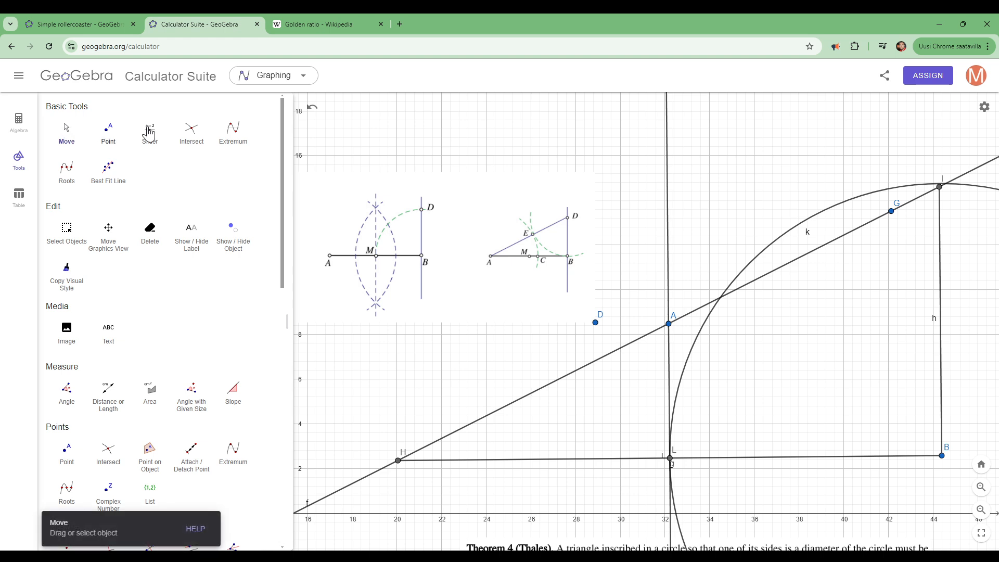
left_click_drag(944, 461, 836, 448)
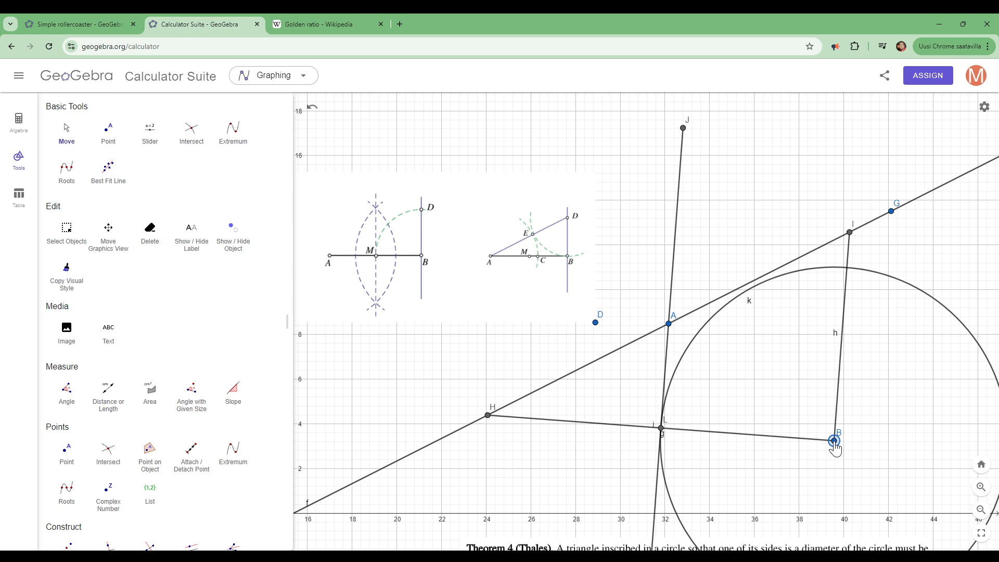
left_click_drag(891, 211, 860, 192)
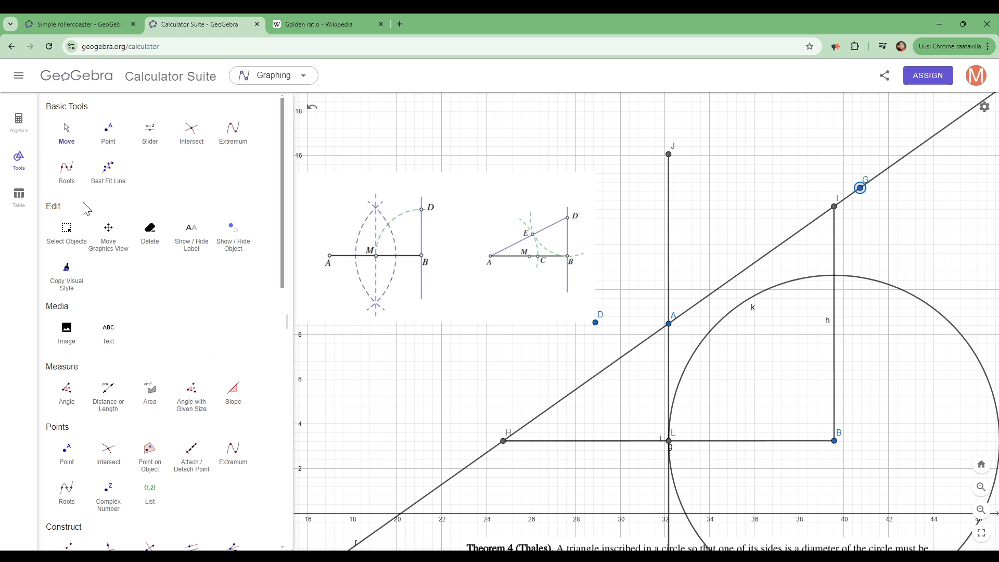
- Mark the point where circle k crosses the vertical leg h
left_click(191, 130)
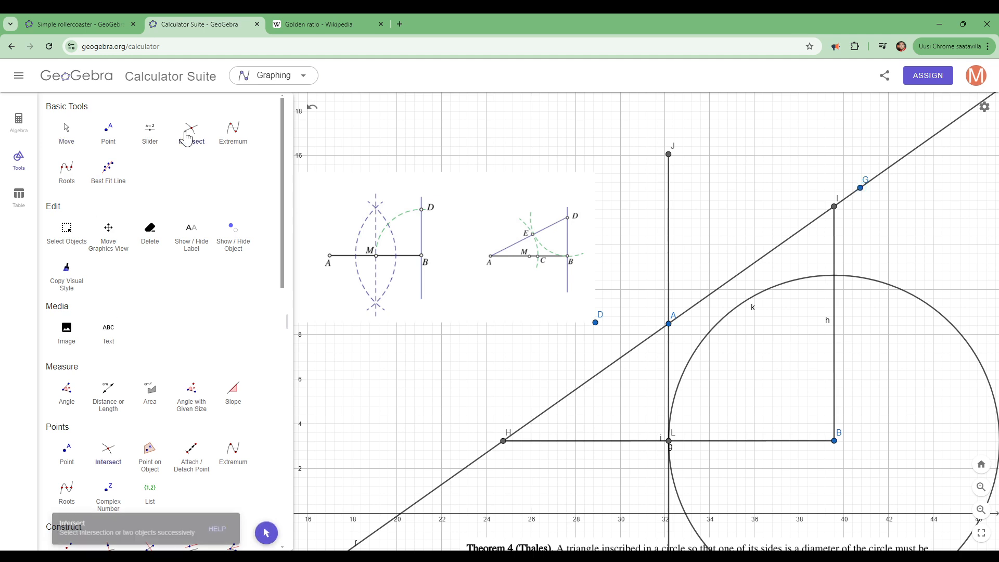
left_click(803, 284)
left_click(835, 298)
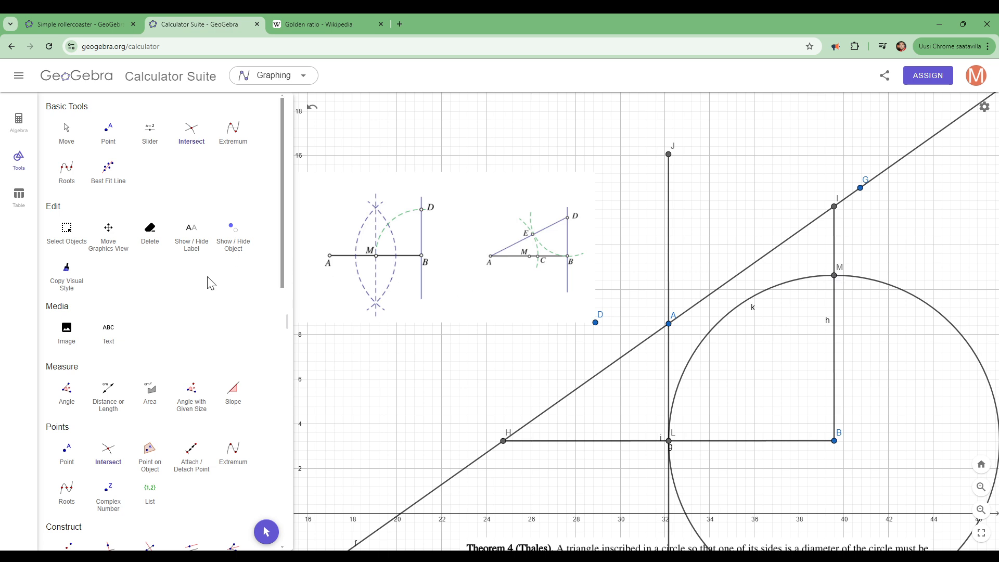
- Draw a triangle polygon through points H, B and M
left_click_drag(282, 249, 264, 435)
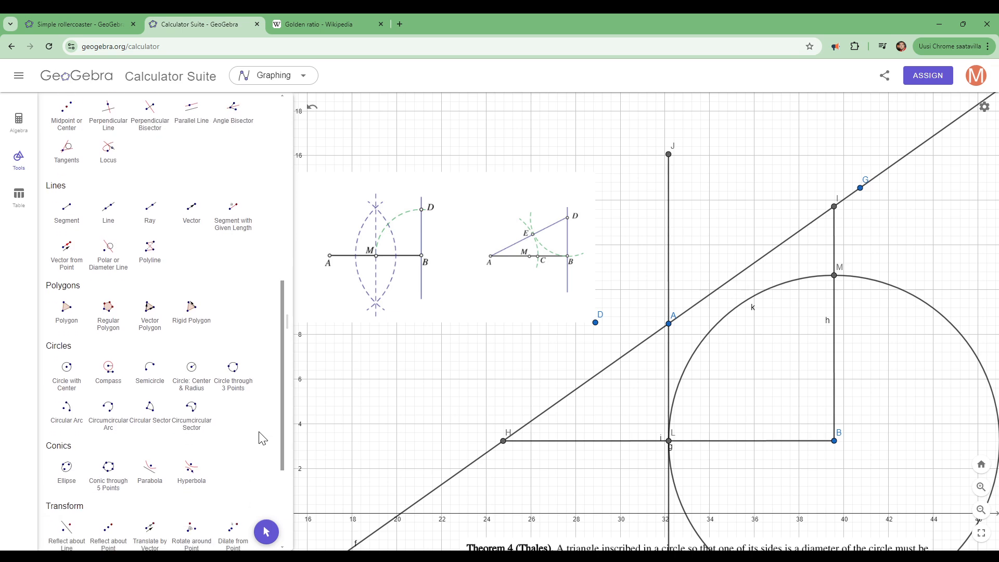
left_click(66, 308)
left_click(503, 442)
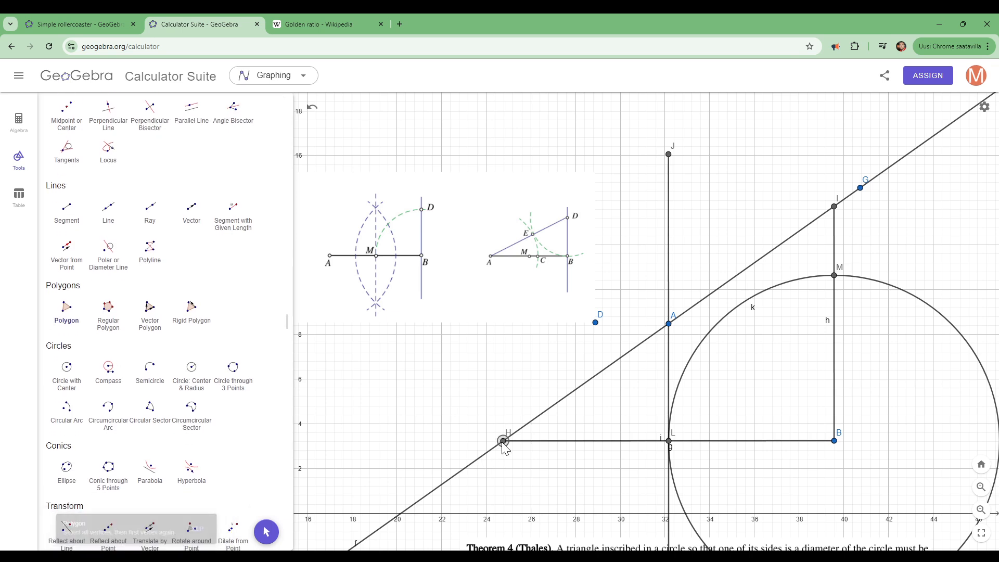
left_click(834, 441)
left_click(834, 275)
left_click(504, 442)
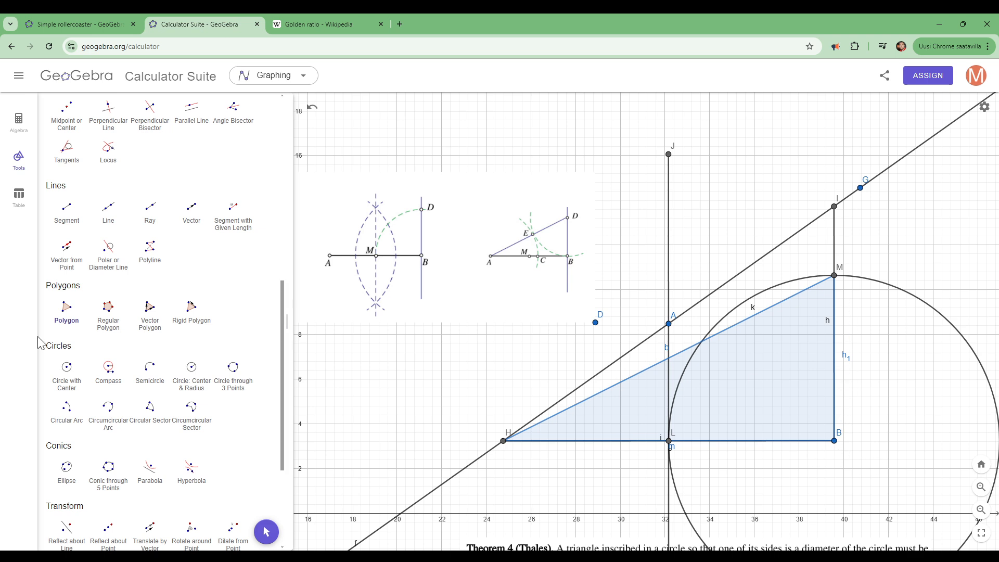
- Hide circle k and the bisecting segment i between J and K
left_click(26, 130)
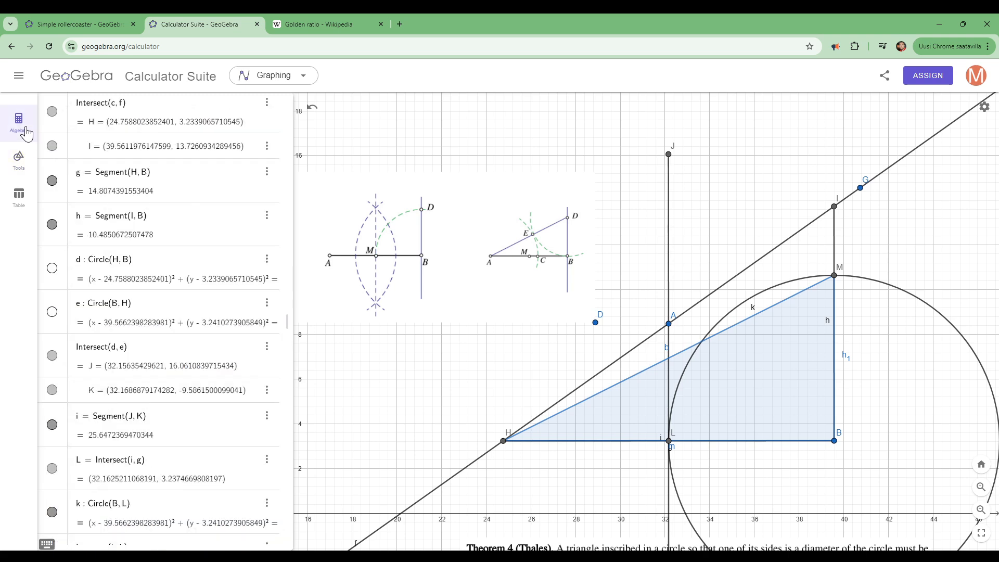
left_click_drag(284, 338, 282, 480)
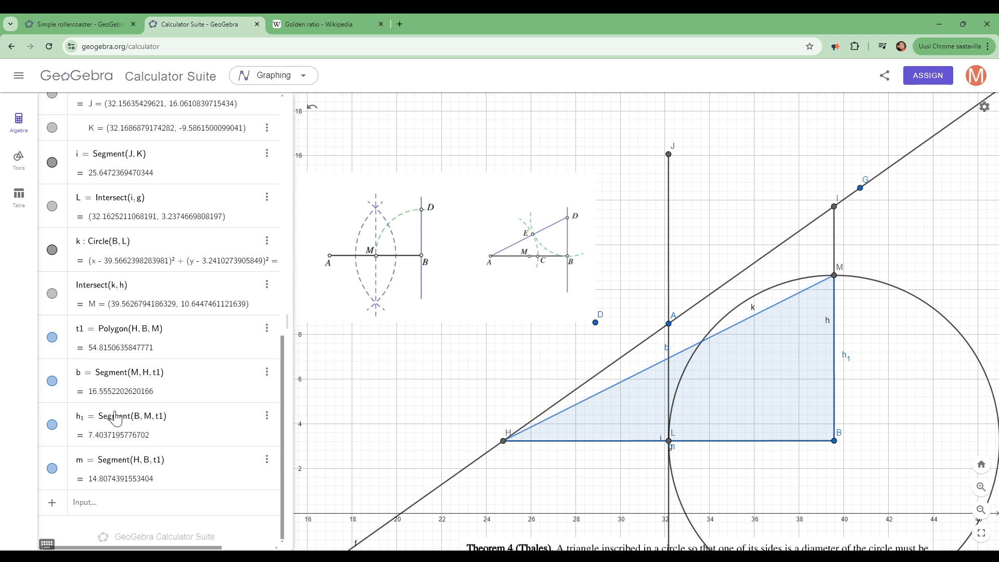
left_click(52, 250)
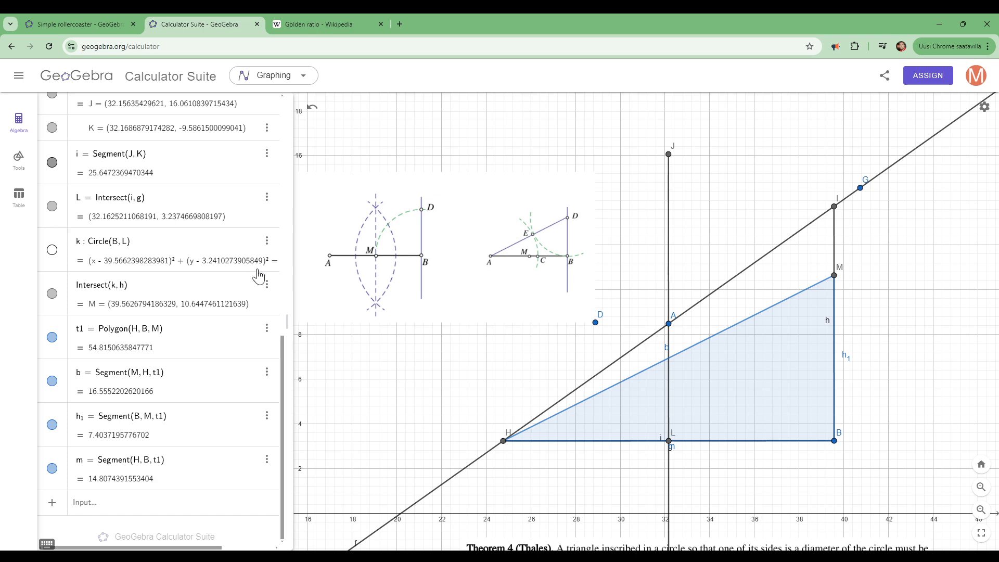
left_click(52, 162)
left_click(52, 162)
left_click(52, 162)
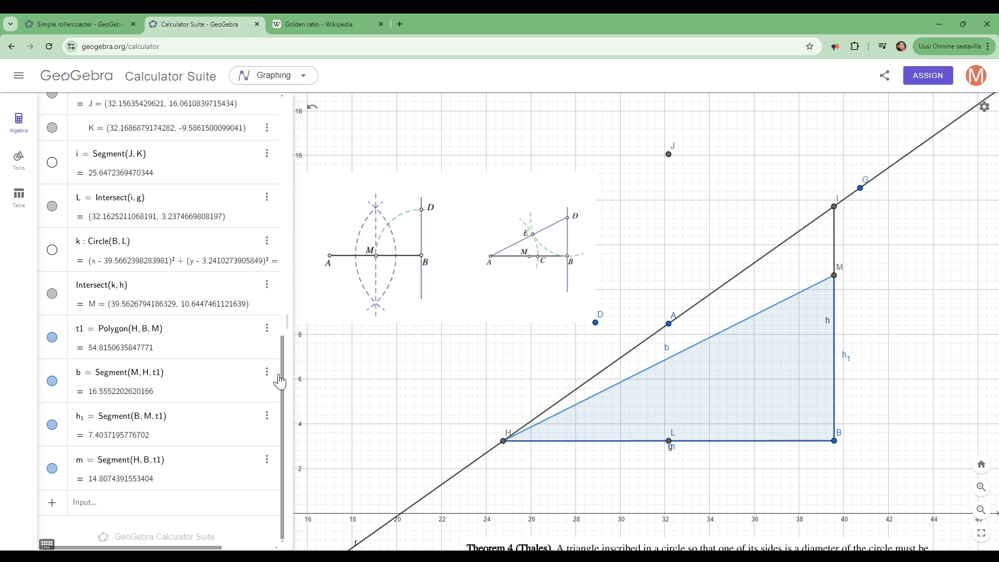
- Hide segments g and h and line f so only the triangle's sides remain drawn
left_click_drag(282, 374, 275, 219)
left_click(50, 266)
left_click(50, 266)
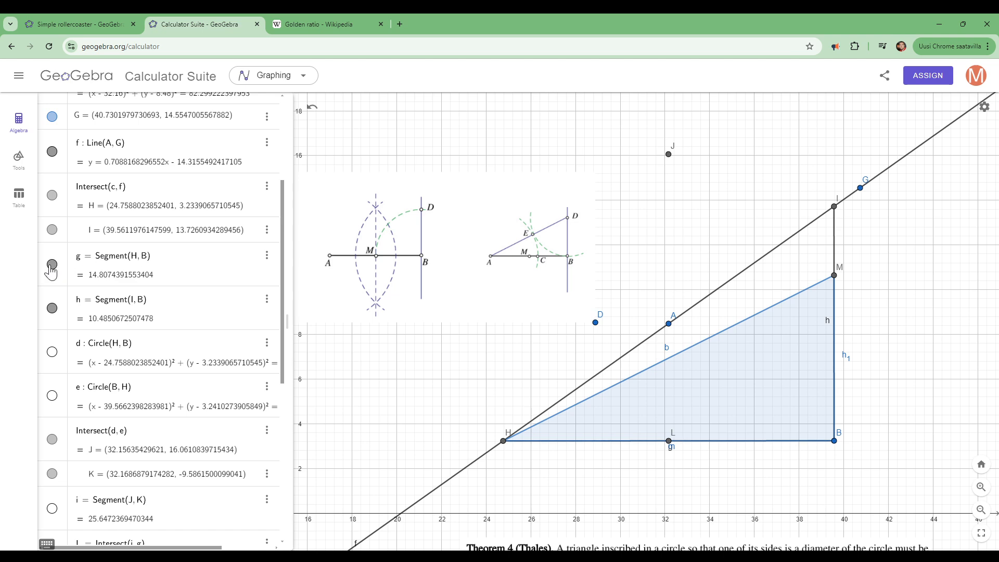
left_click(53, 310)
left_click(54, 310)
left_click(54, 310)
left_click(52, 265)
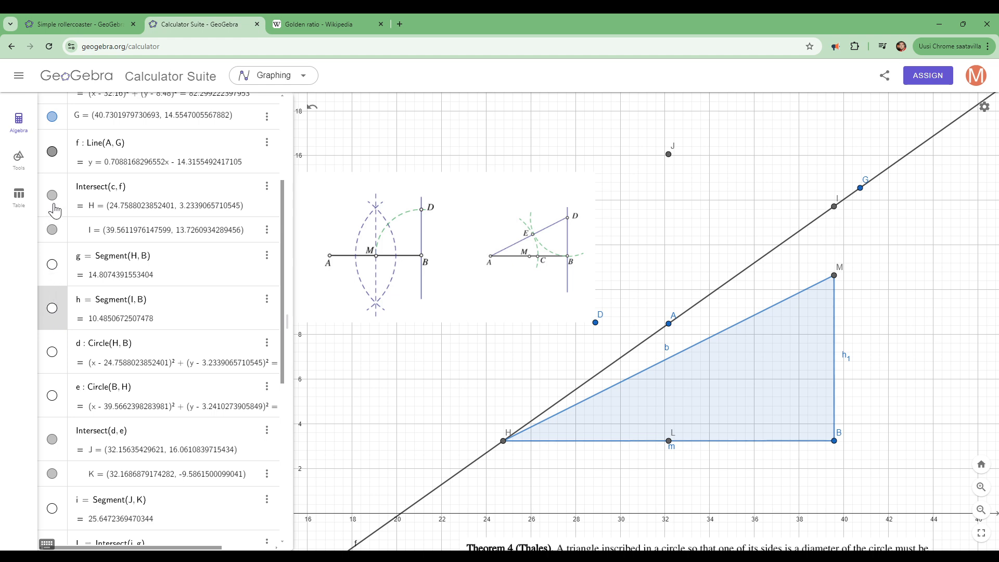
left_click(54, 152)
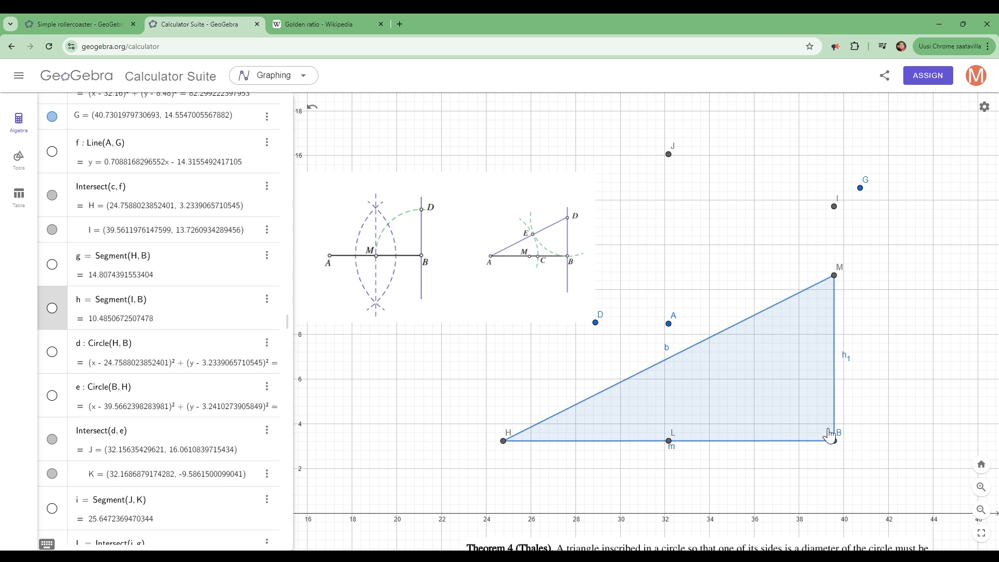
- Draw a circle centred at M through B
left_click(7, 163)
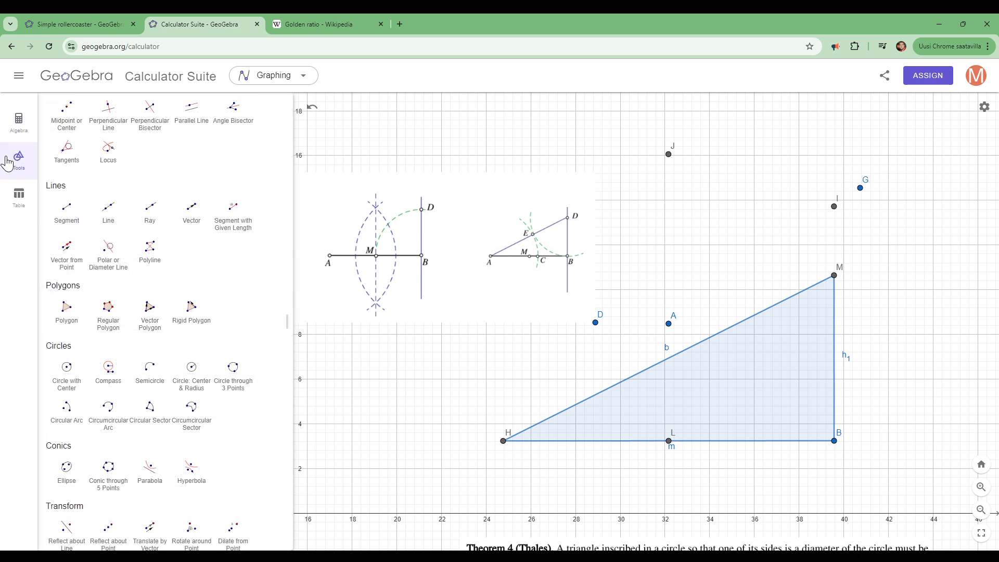
left_click_drag(285, 317, 277, 388)
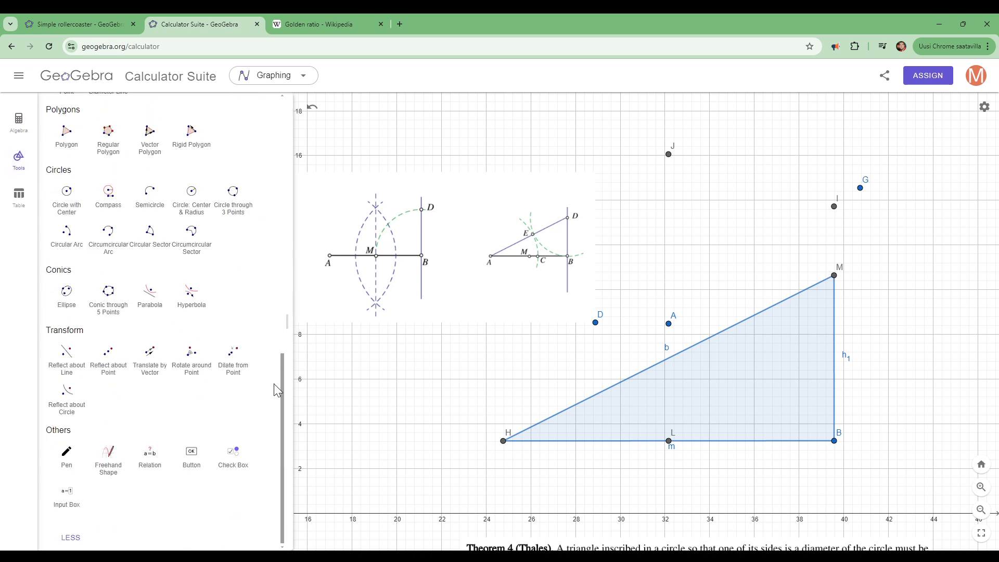
left_click(67, 201)
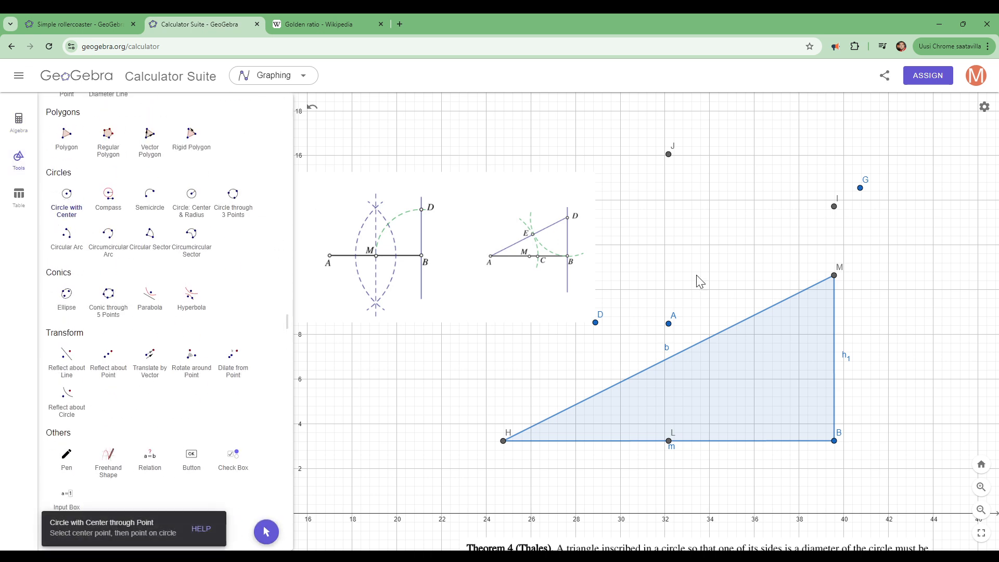
left_click(834, 275)
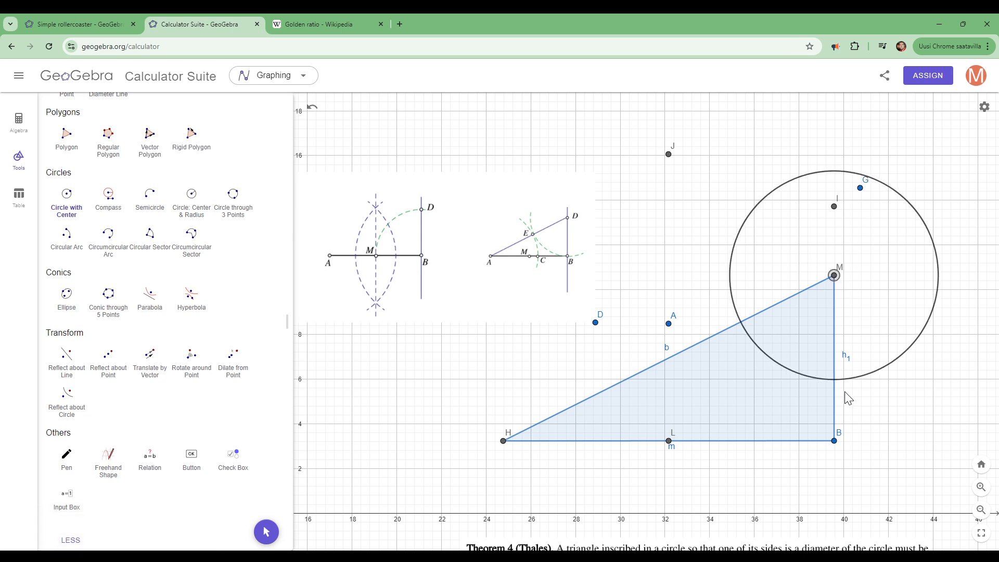
left_click(835, 440)
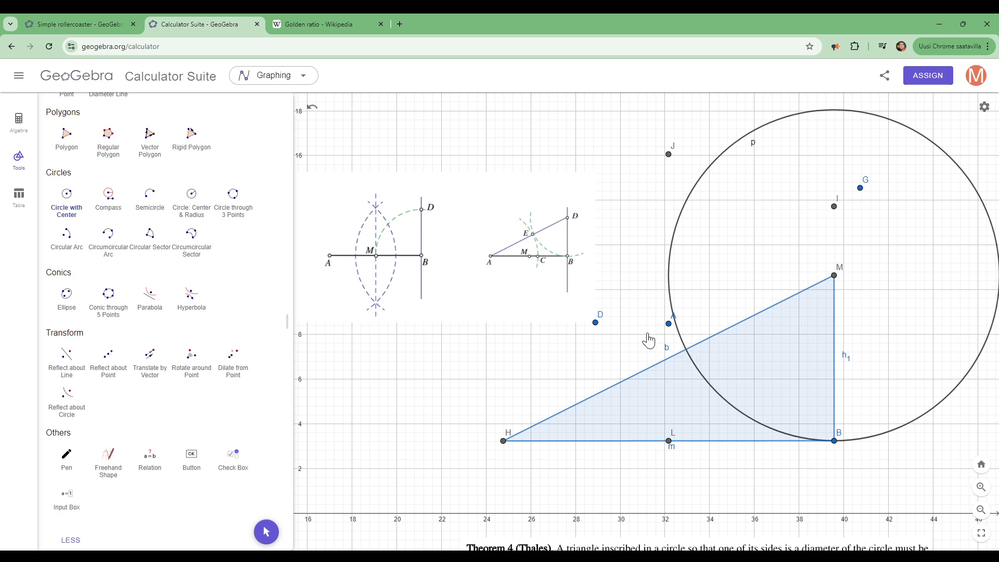
- Mark the point where circle p crosses the triangle's hypotenuse b
left_click_drag(285, 372, 299, 119)
left_click(193, 133)
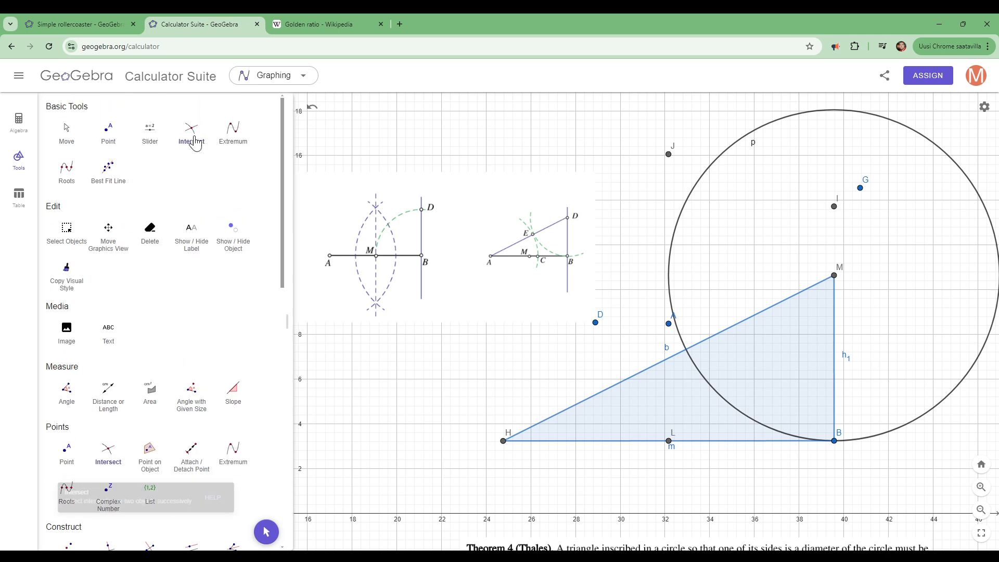
left_click(641, 380)
left_click(670, 278)
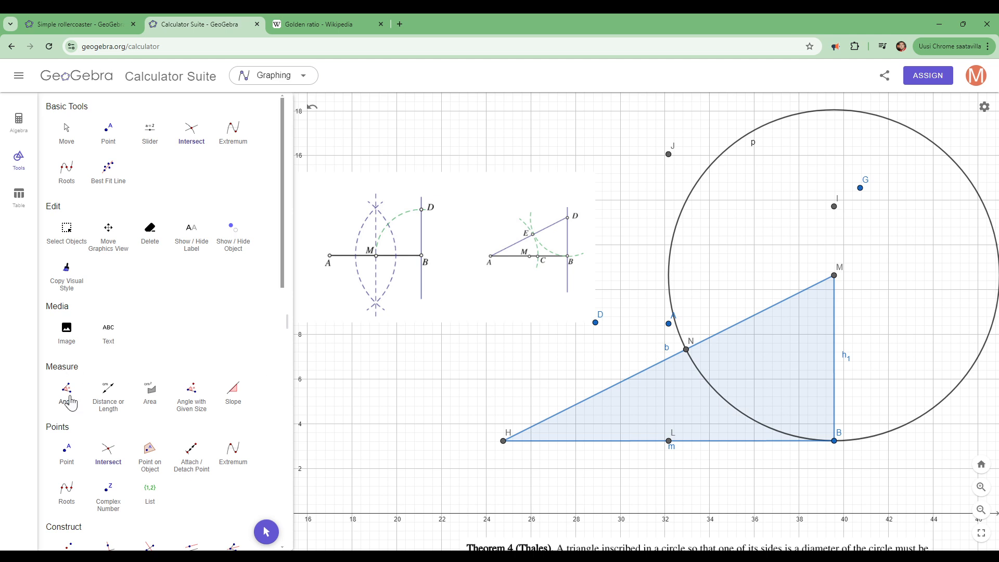
- Draw a circle centred at H through N, the marked point on the hypotenuse
left_click_drag(283, 254, 275, 432)
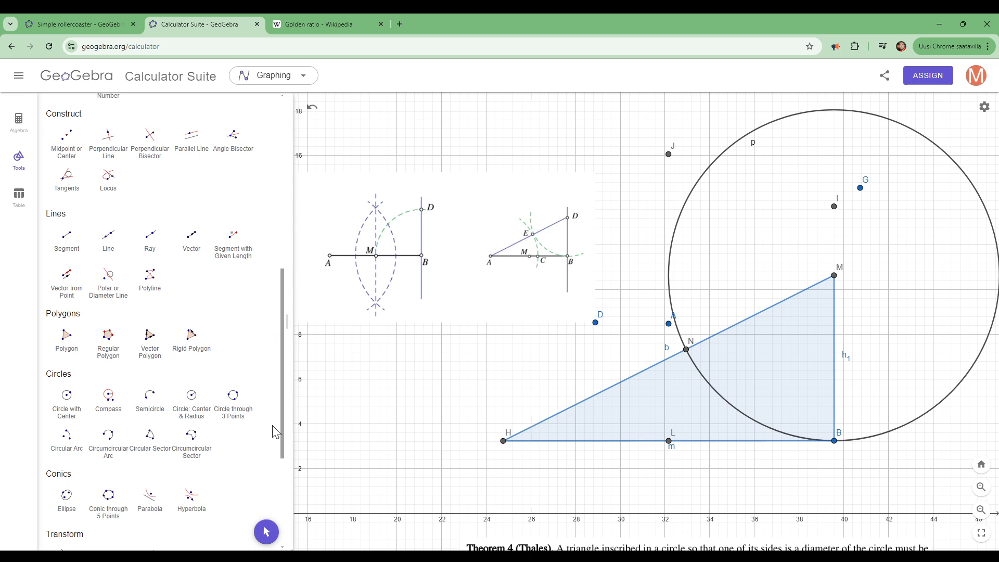
left_click(67, 395)
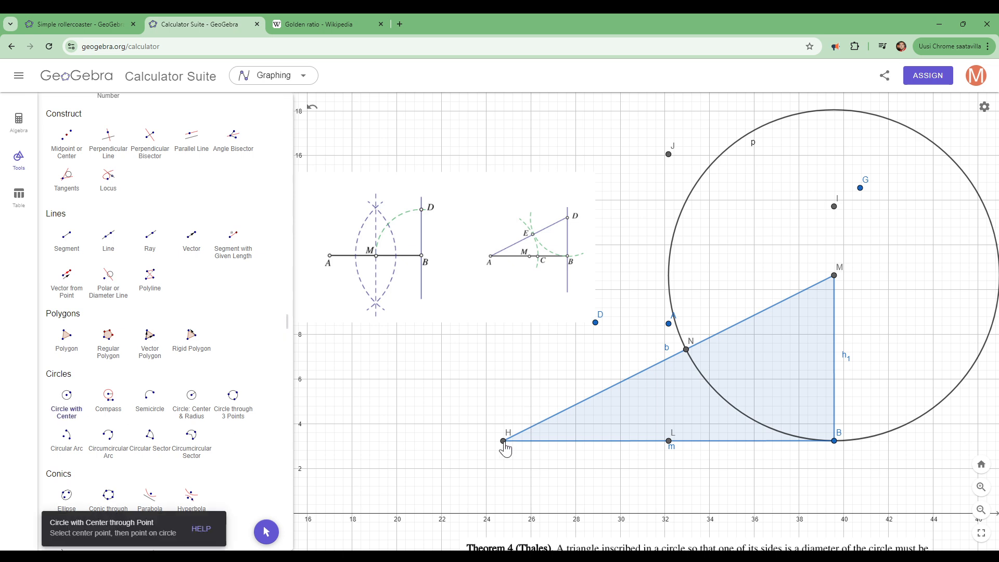
left_click(504, 442)
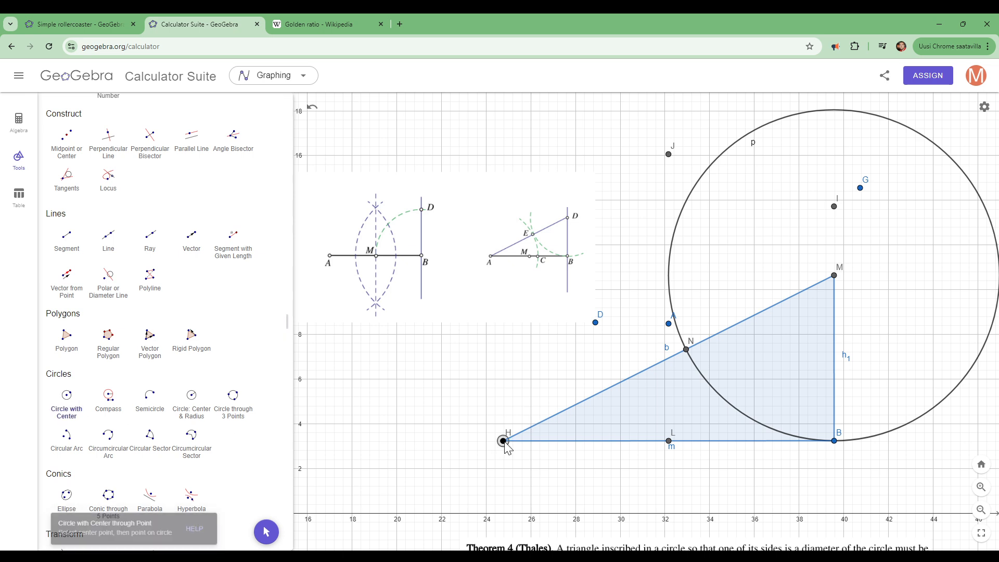
left_click(687, 355)
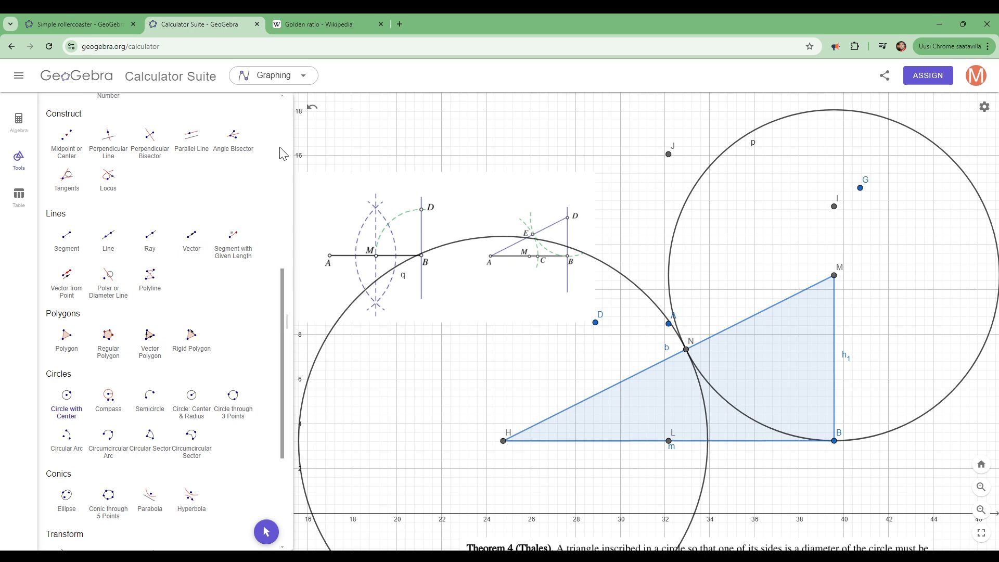
- Mark the point where circle q, centred at H, crosses the triangle's base m
left_click_drag(283, 290, 278, 120)
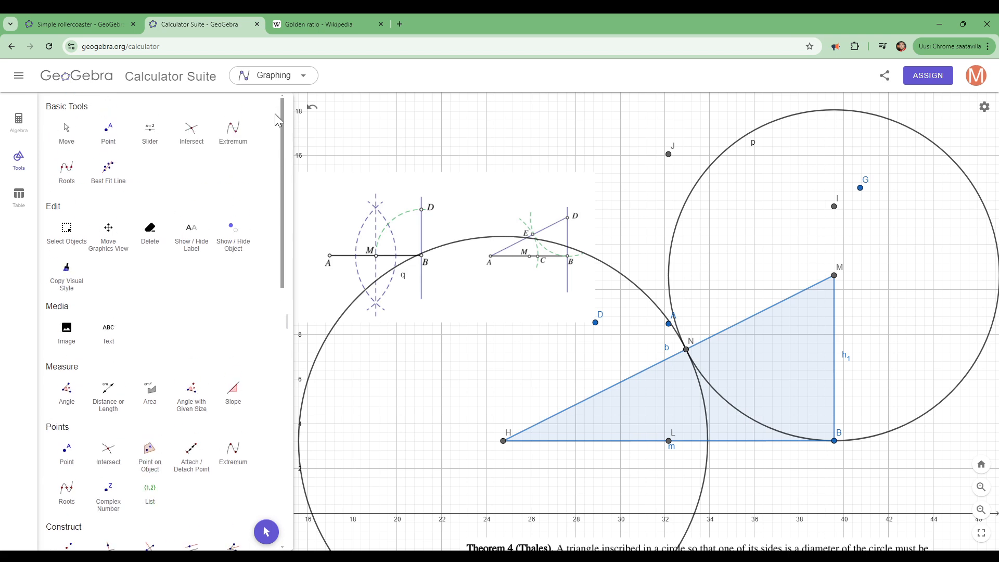
left_click(192, 134)
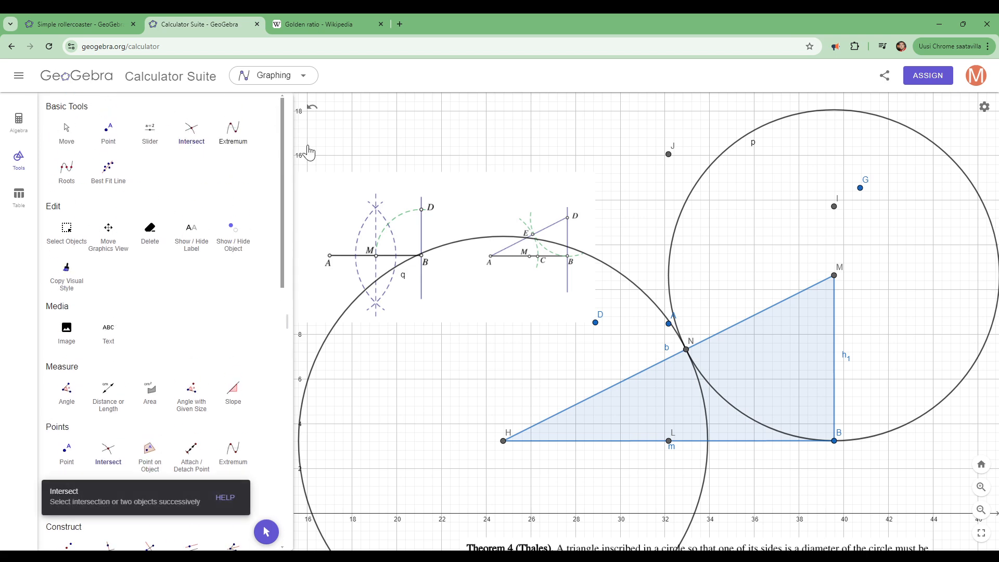
left_click(736, 446)
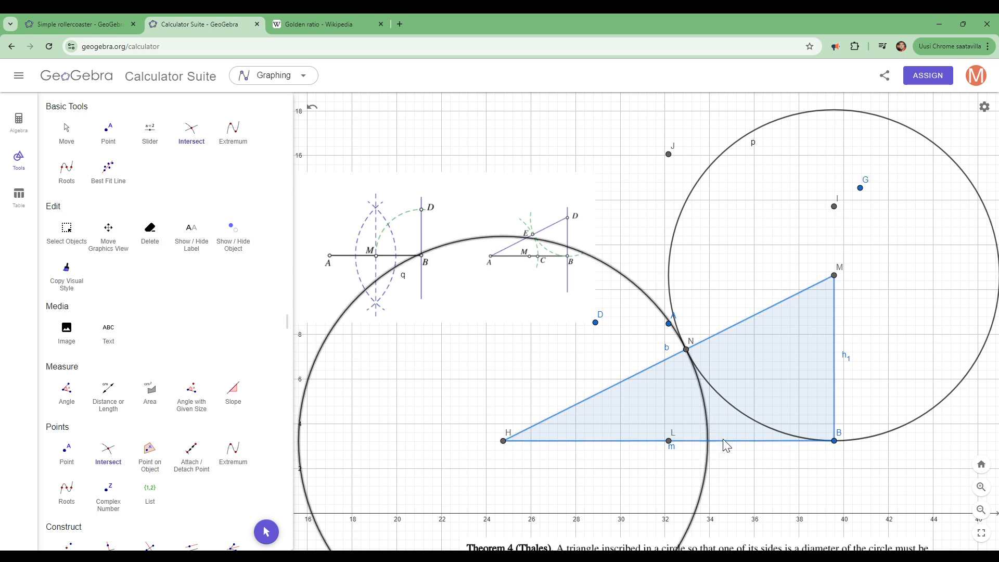
left_click(191, 136)
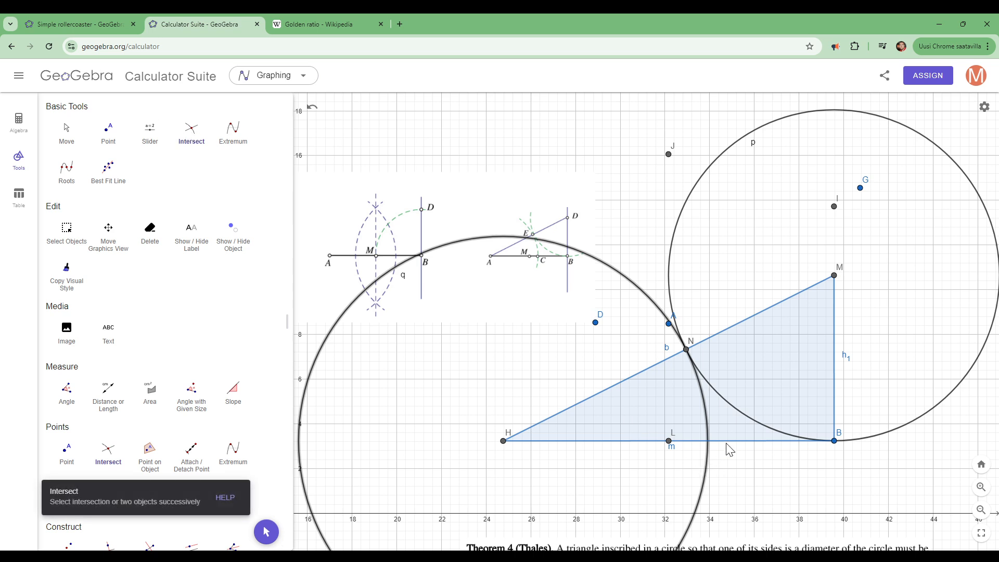
left_click(707, 443)
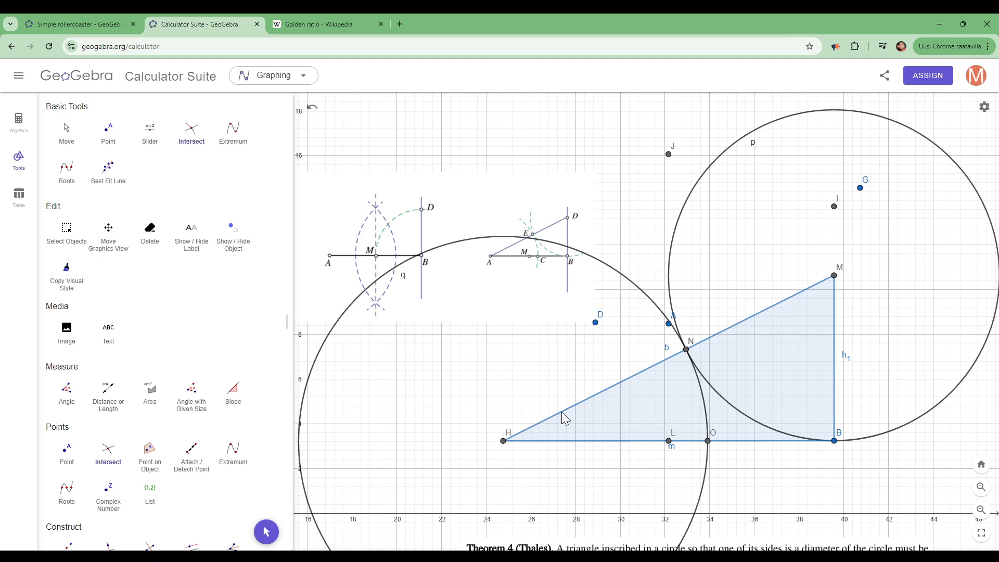
- Hide circles p and q so only the triangle and its marked points remain drawn
left_click(20, 121)
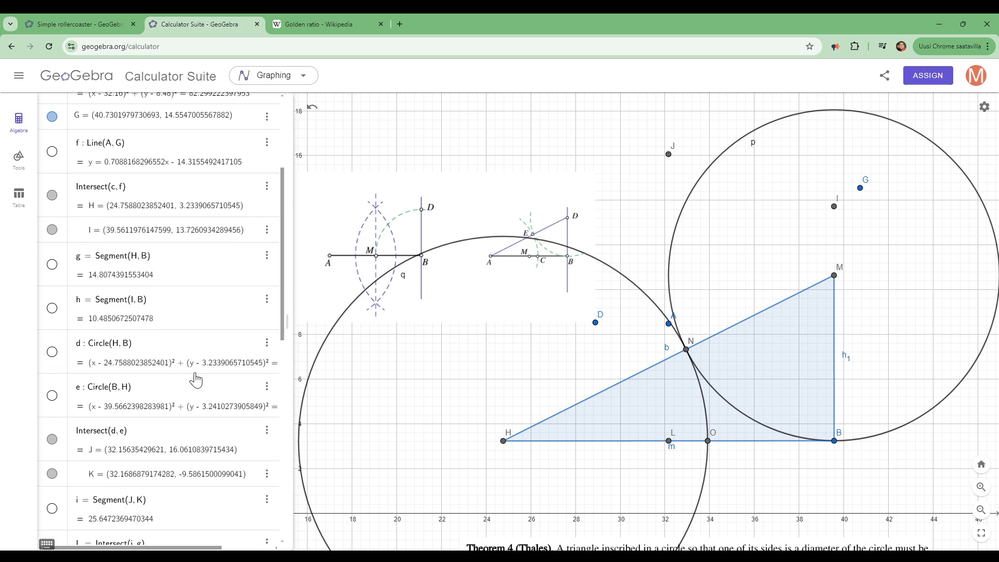
left_click_drag(282, 266, 279, 532)
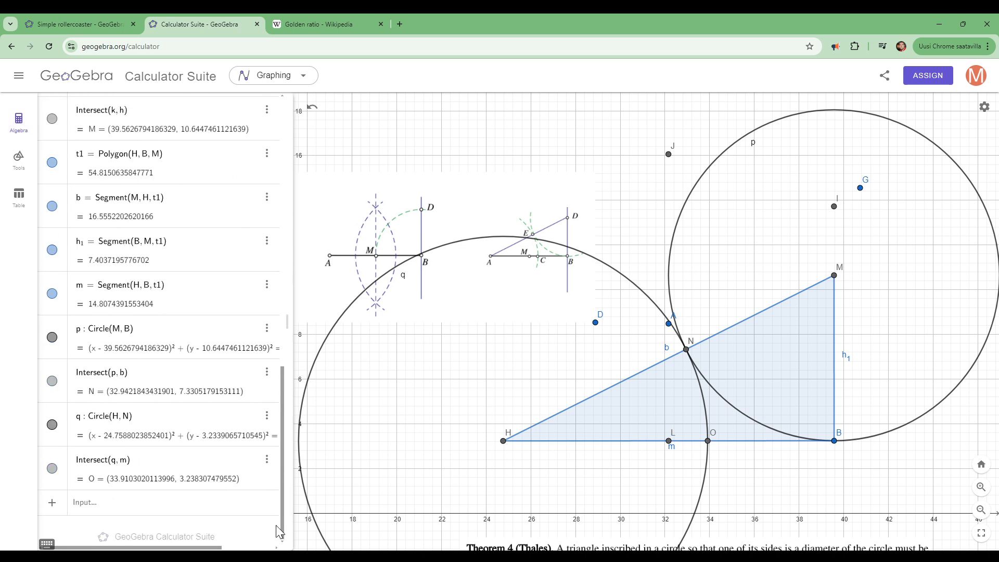
left_click(52, 425)
left_click(52, 337)
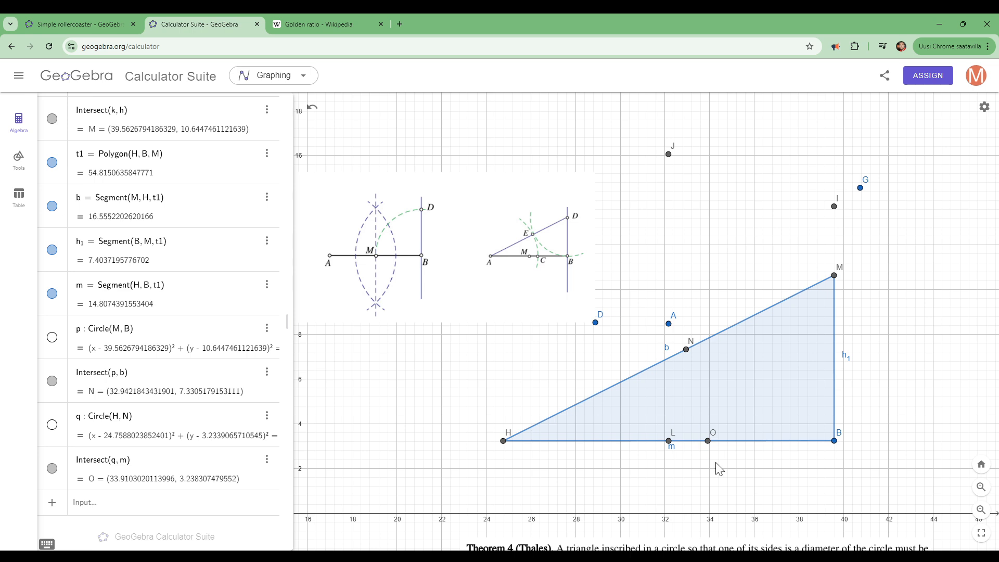
- Add a calculation of the ratio HB/HO to the algebra list
left_click(195, 503)
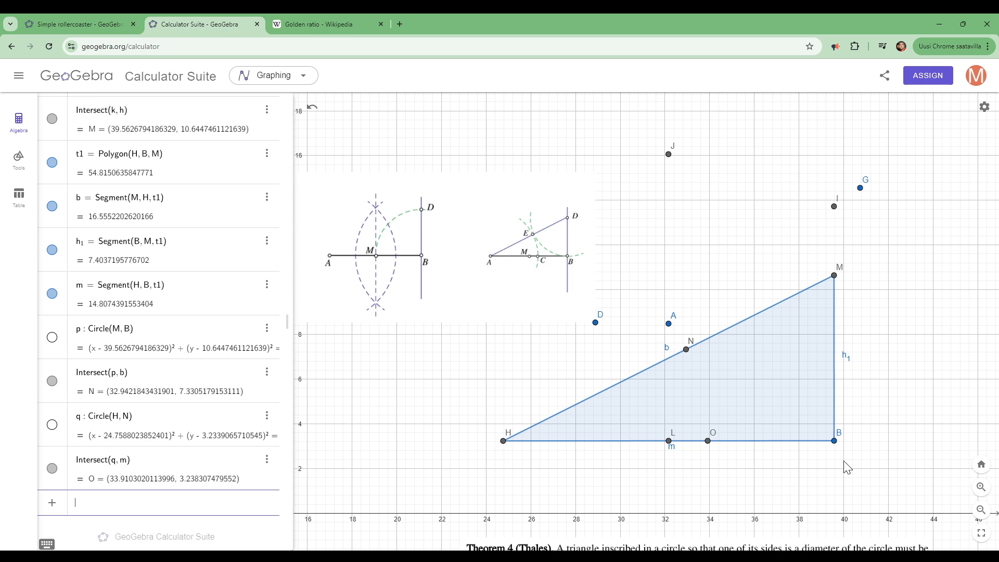
type("HB")
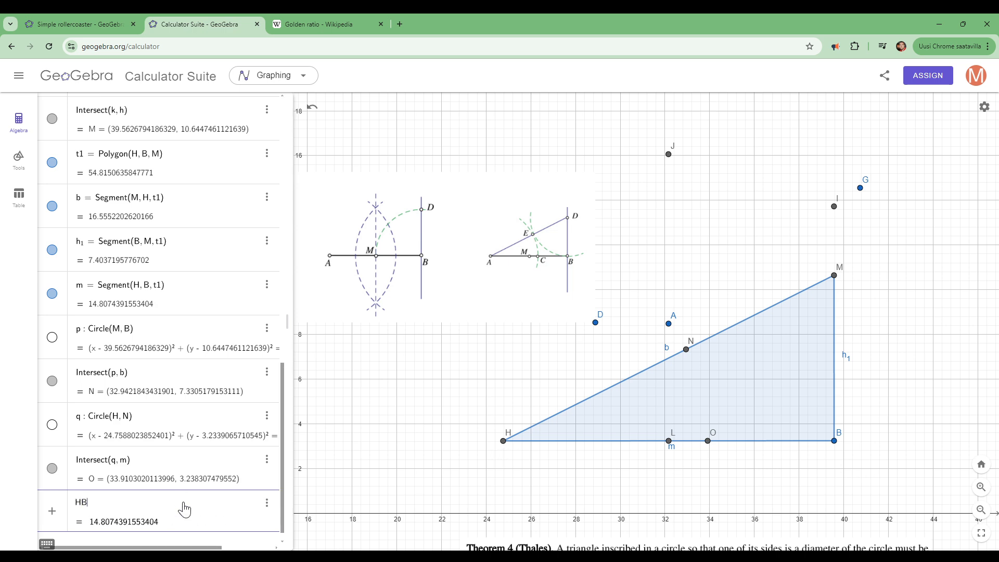
type("/")
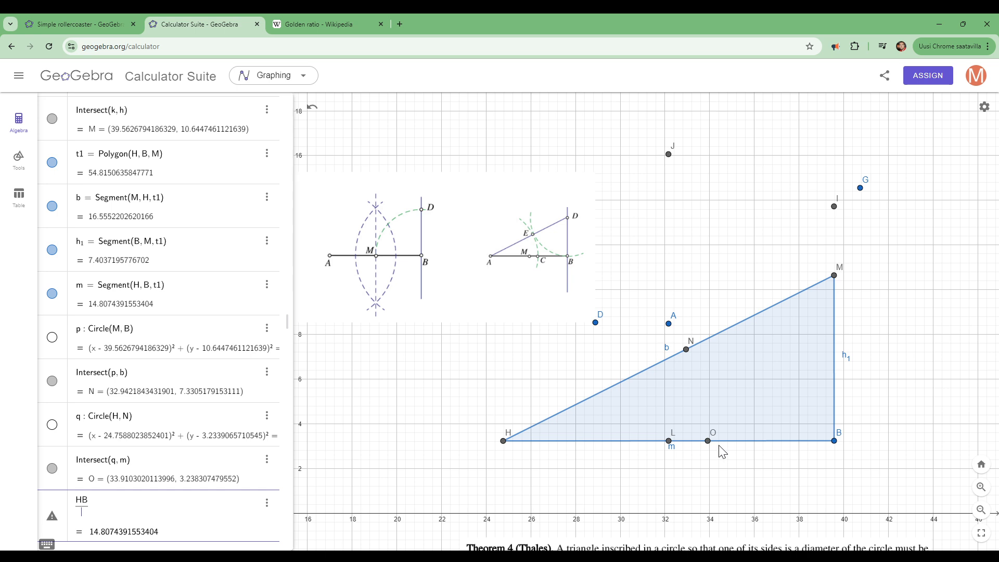
type("HO")
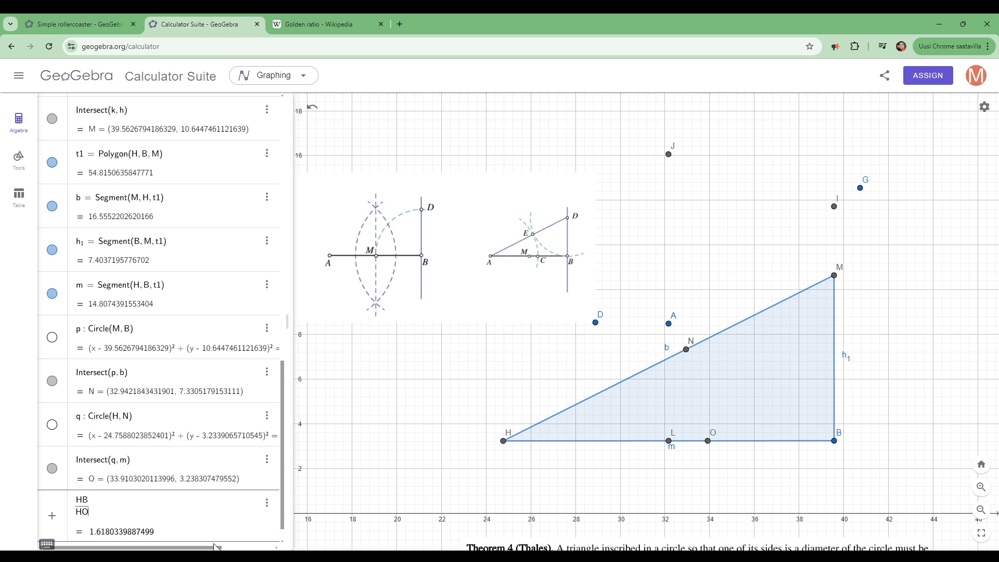
key("Return")
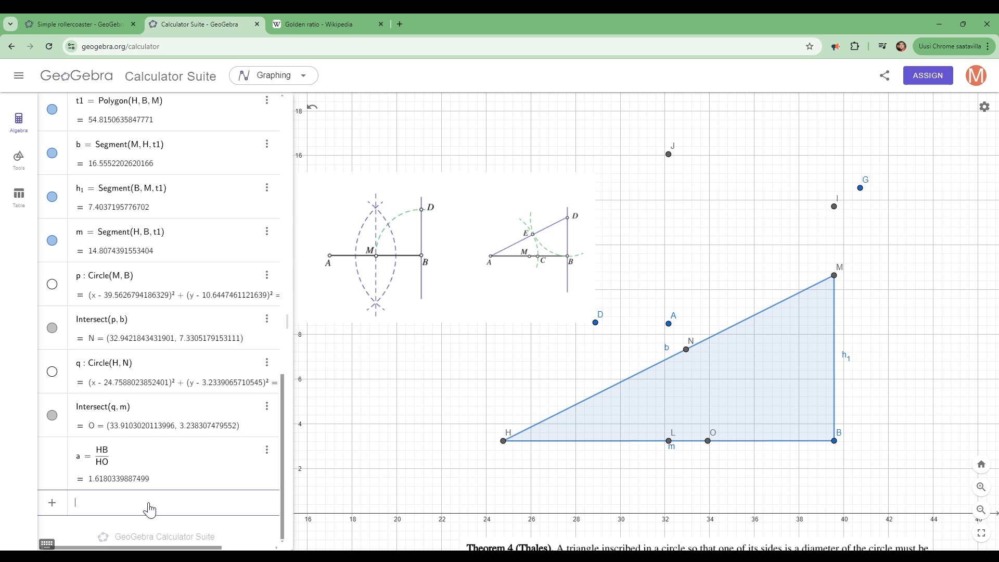
- Add a calculation of the ratio HO/OB to the algebra list
type("HO/")
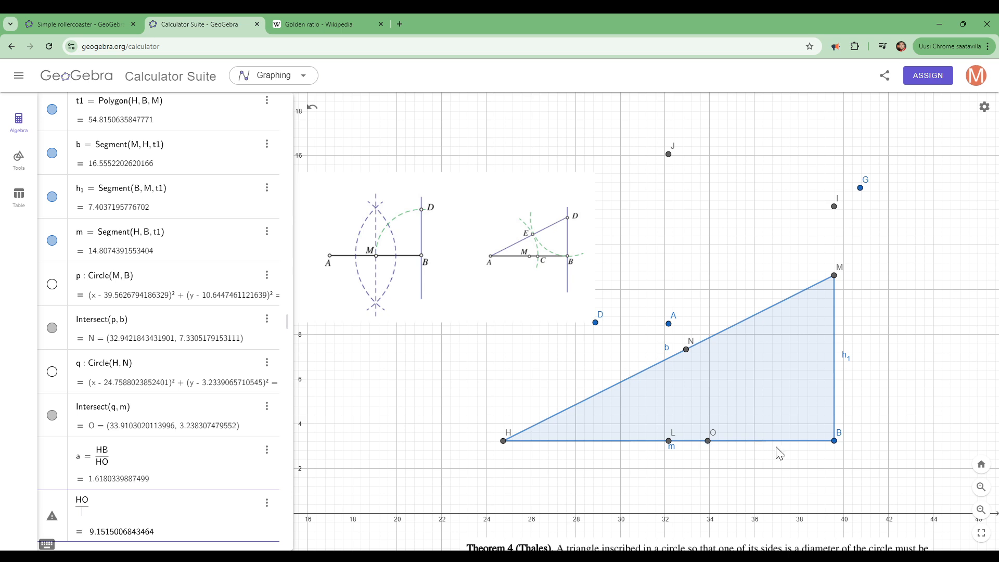
type("OB")
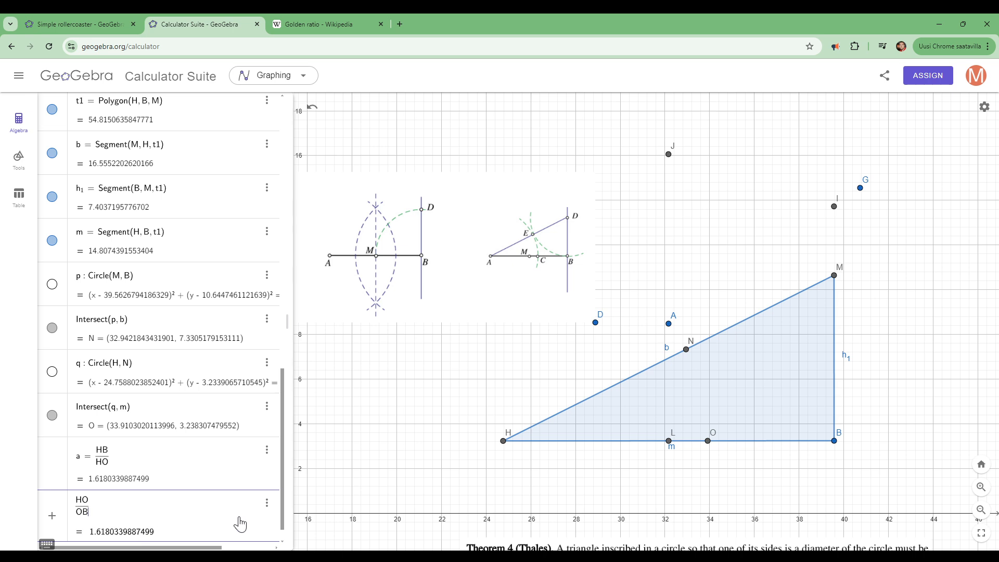
key("Return")
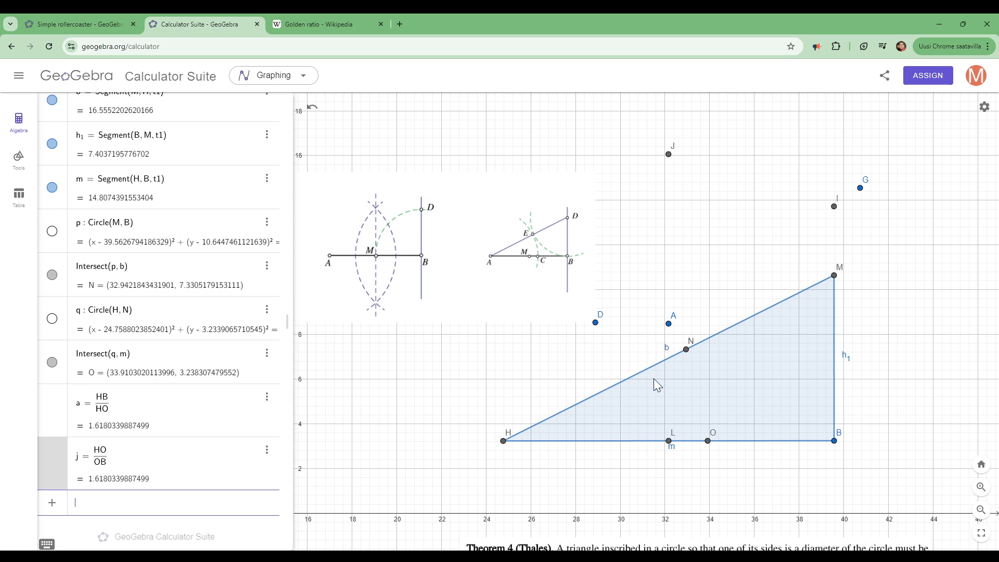
- Write the hypotenuse calculation "sqrt(2^2+1^2) = sqrt(5)" as a note in the browser's address field
left_click(501, 47)
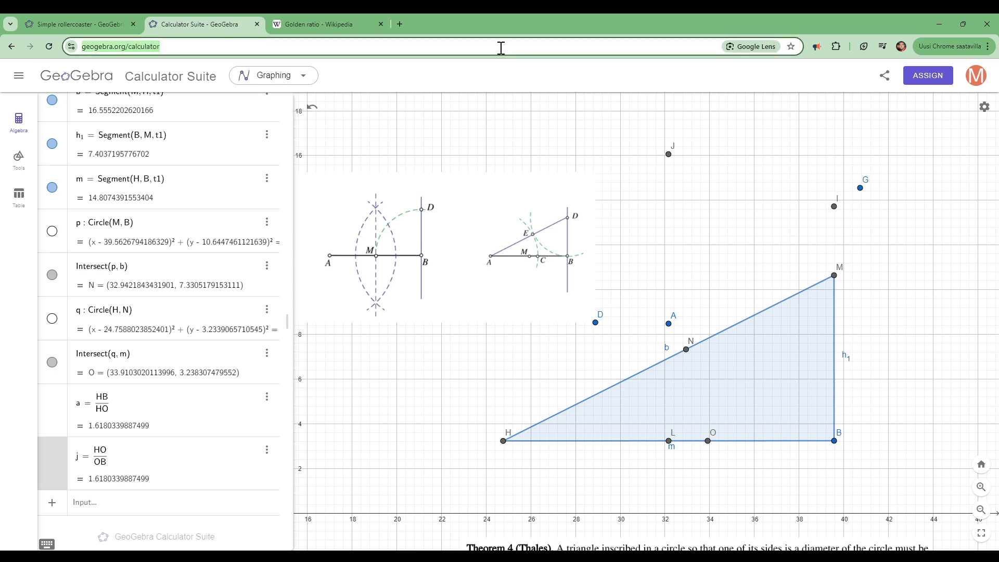
type("sqrt(")
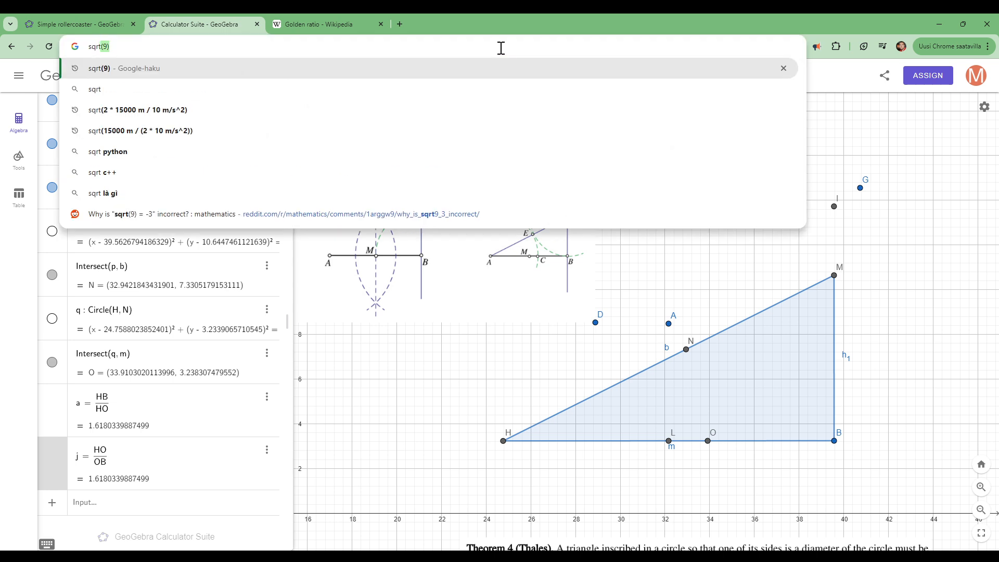
type("2^")
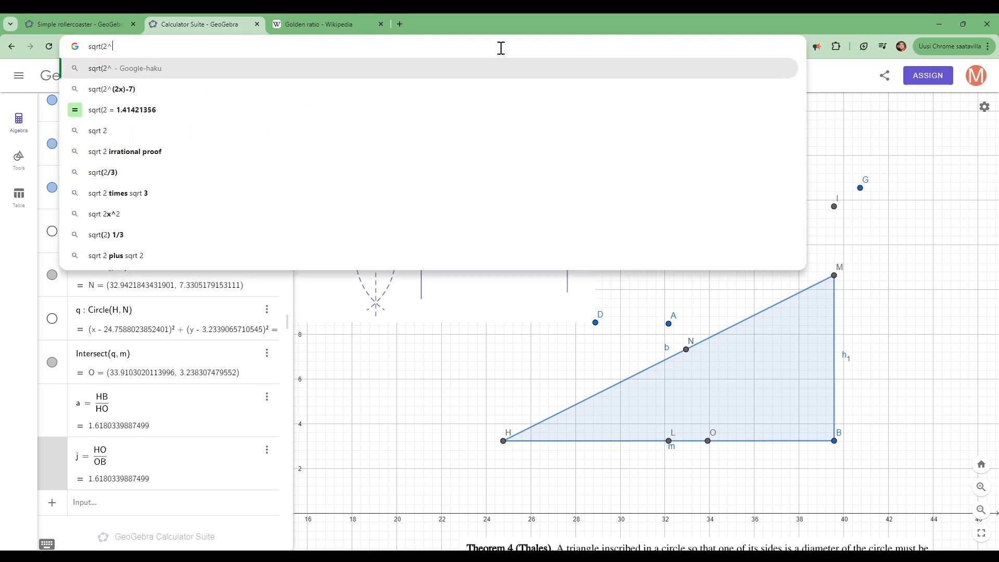
type("2")
type("+")
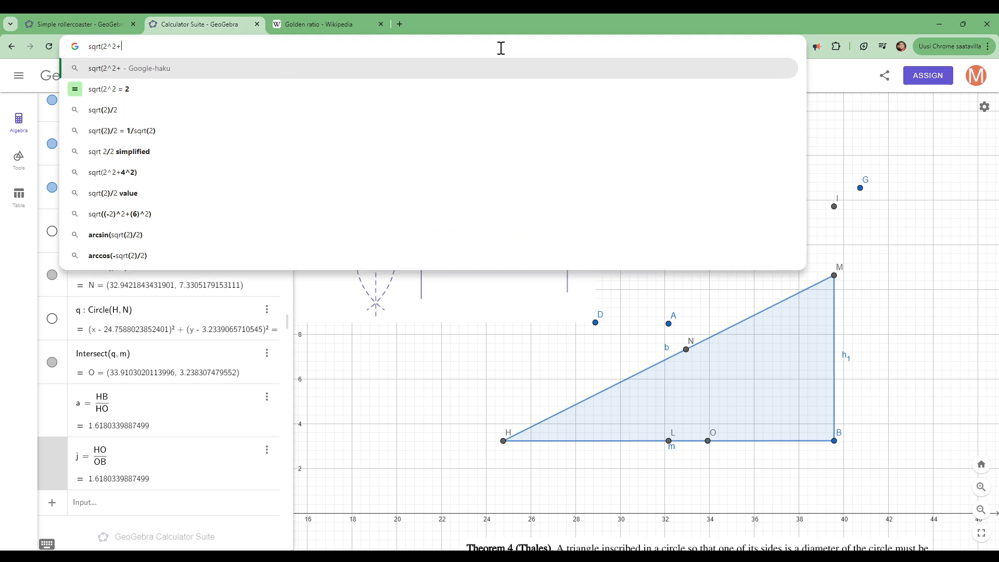
type("1^2)")
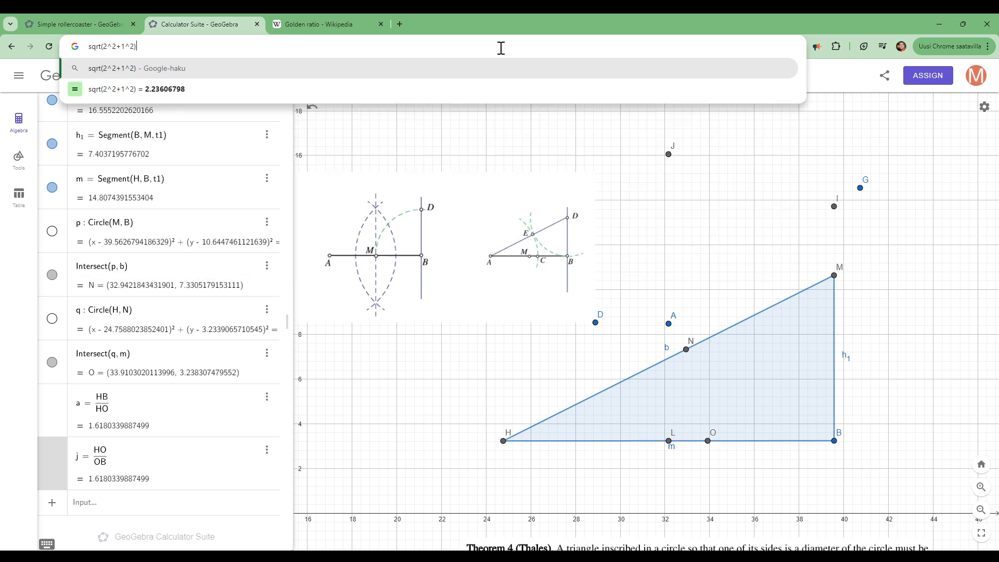
type(" = sqrt(")
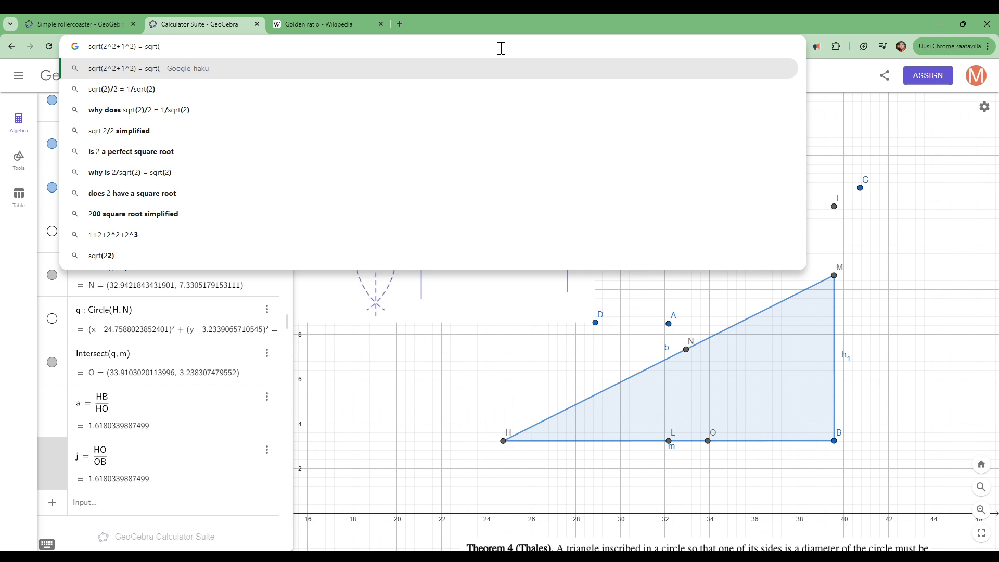
type("5)")
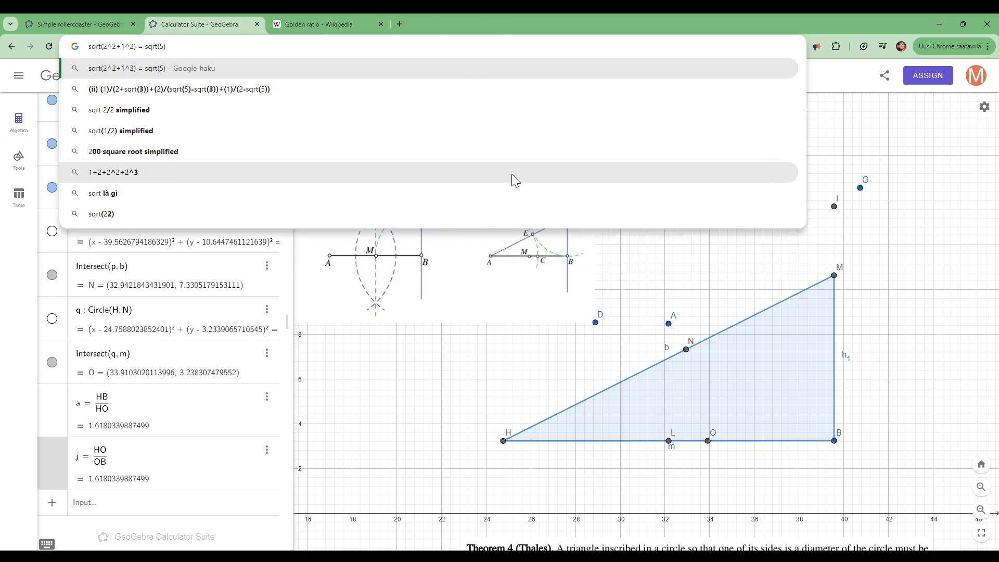
left_click(561, 367)
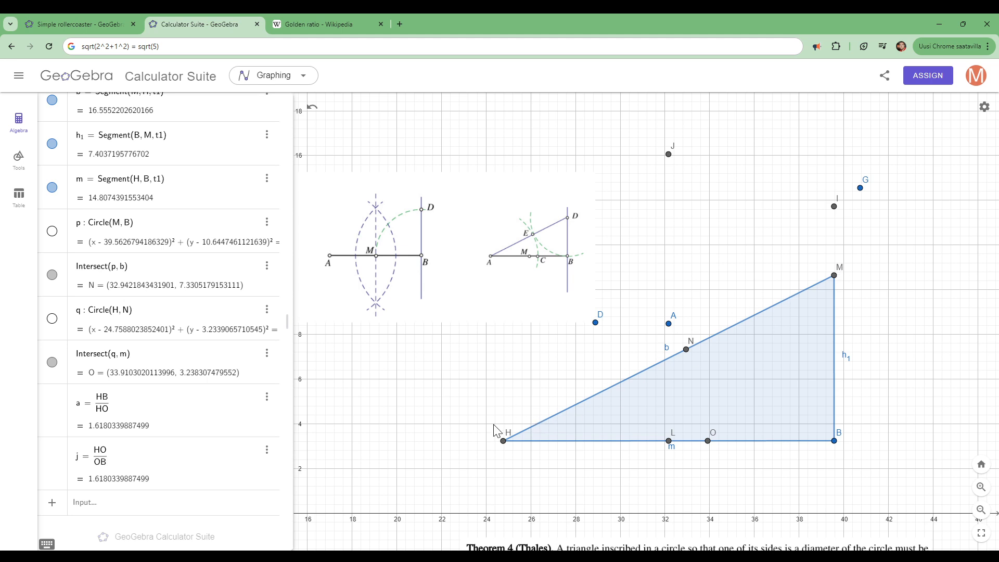
- Add a calculation of HM divided by √5 MB and show circle q, centred at H through N, again
left_click(207, 508)
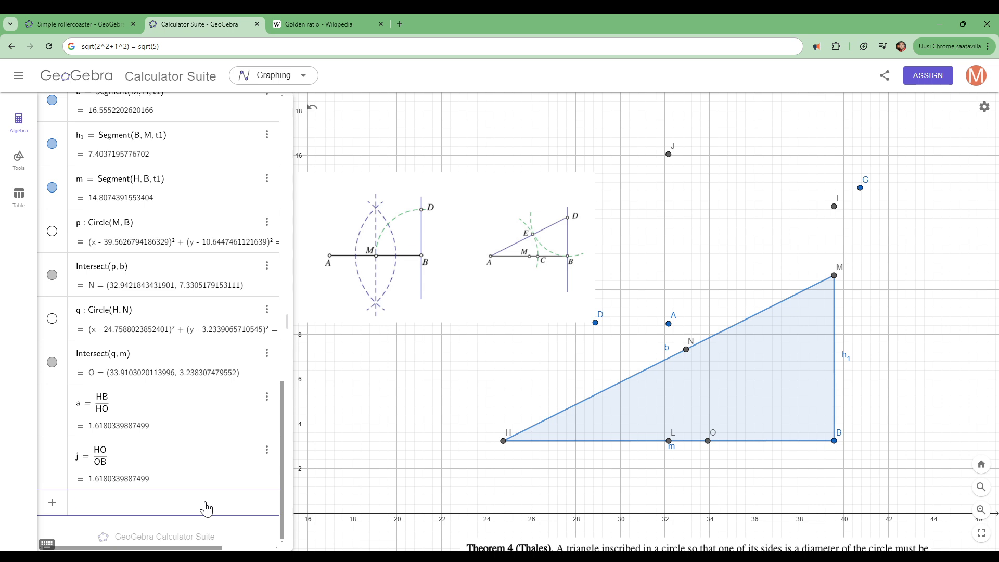
type("HM")
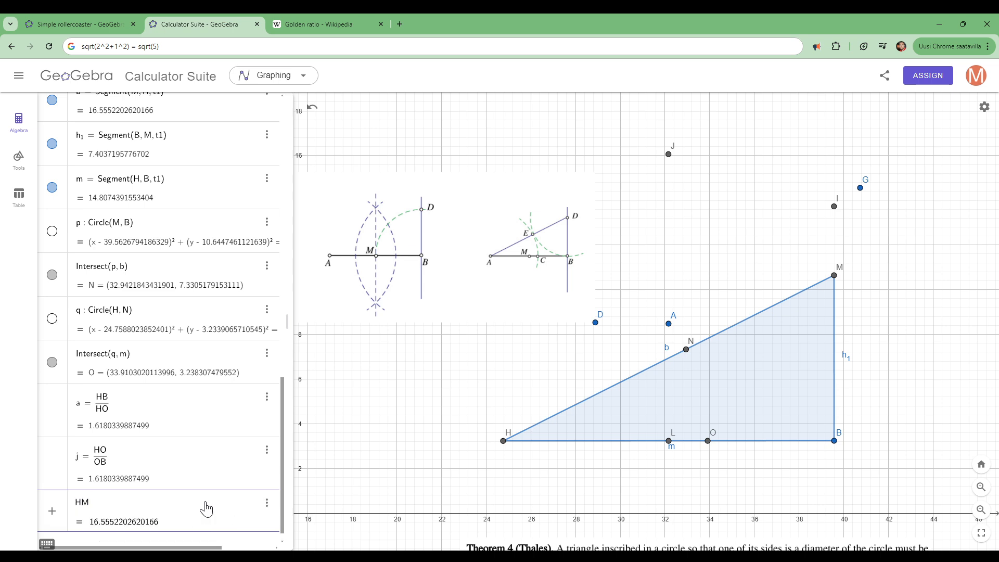
type("/")
type("sqrt(5")
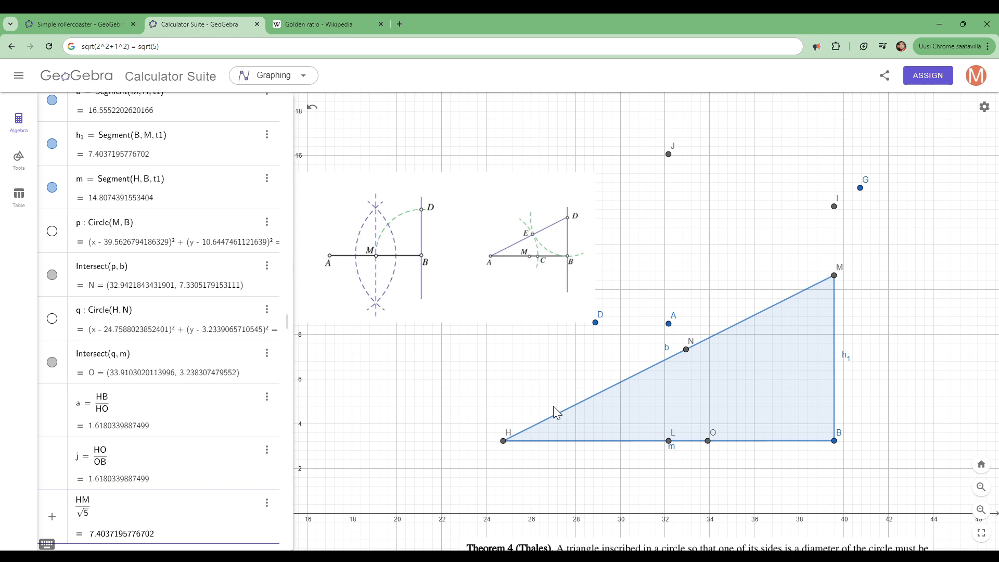
type("MB")
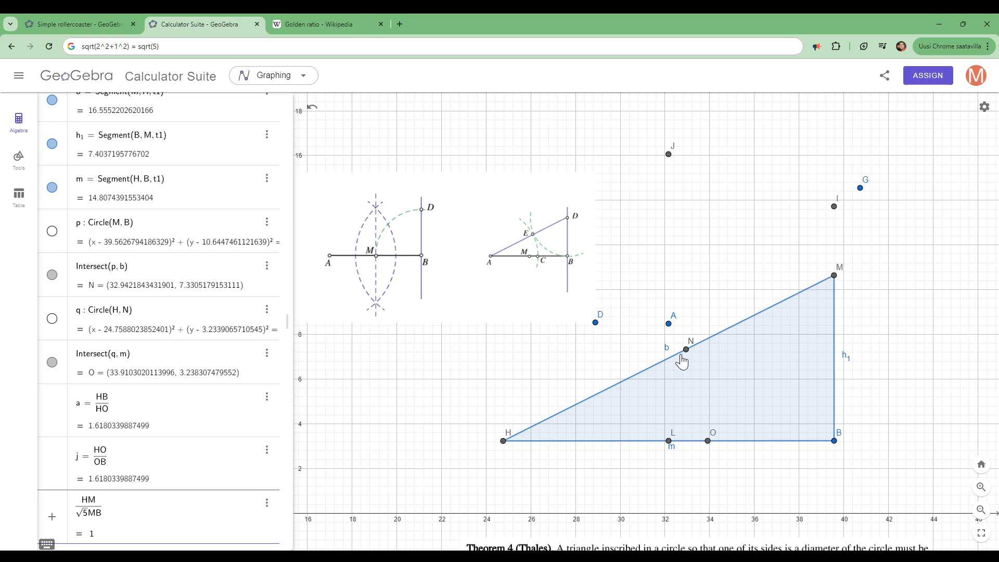
left_click(52, 321)
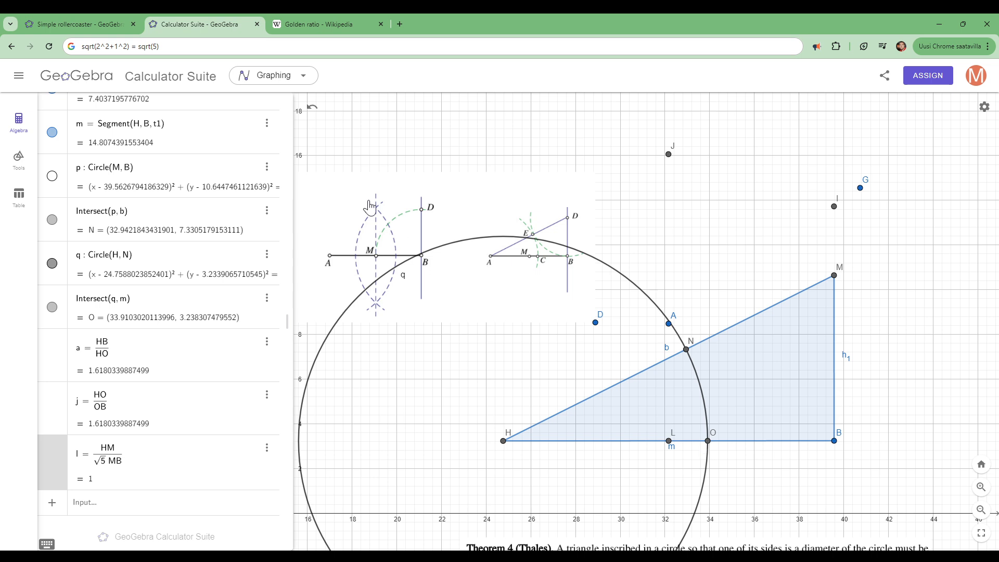
- Enter the expression 2/(1-√5) as a new calculation in the algebra list
left_click(132, 501)
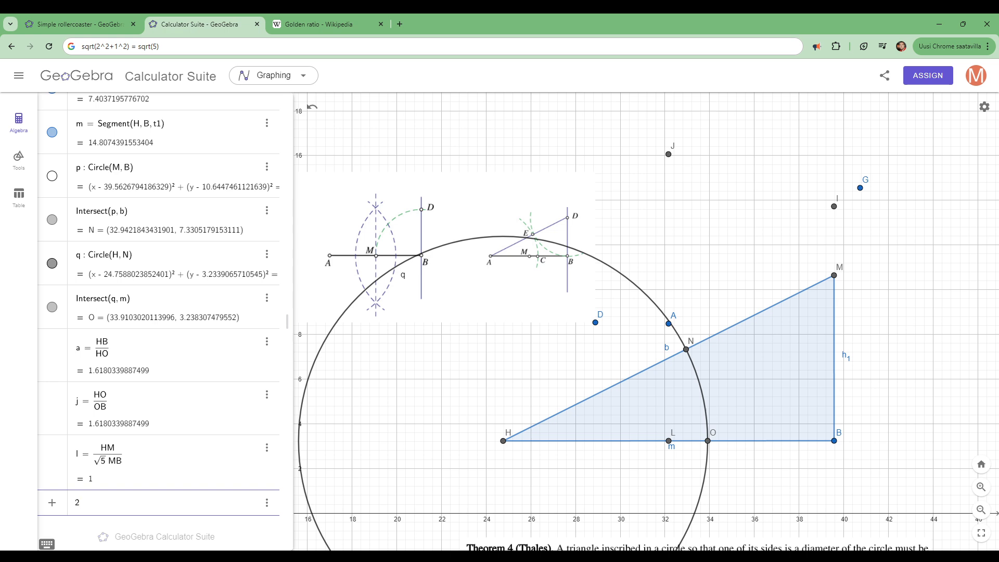
type("/sqrt5")
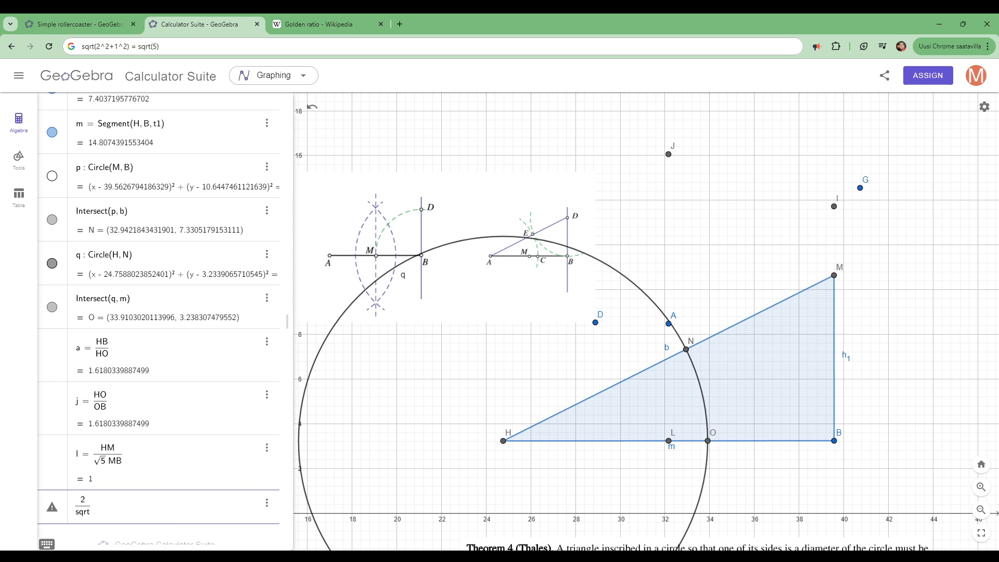
key("Return")
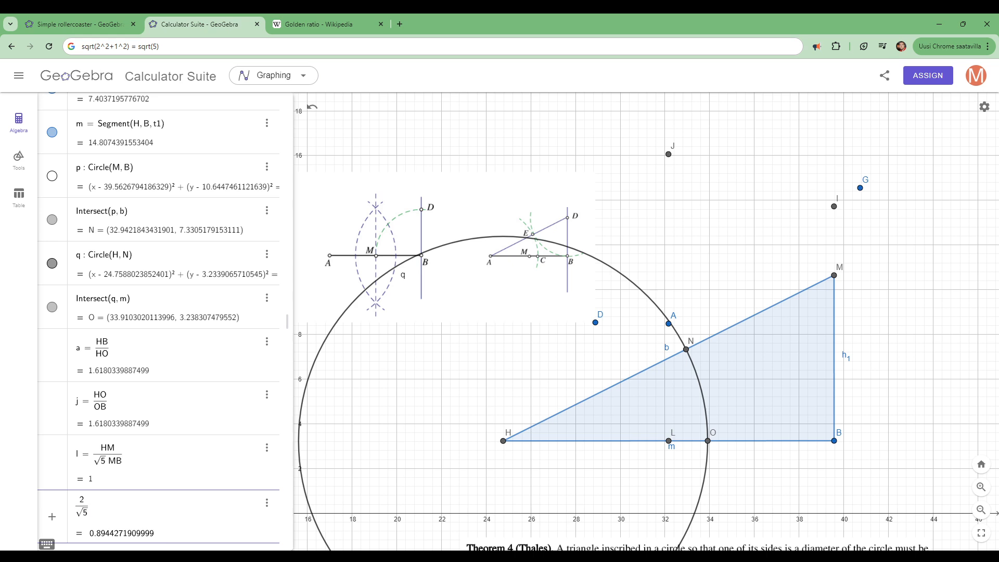
key("Left")
type("1-")
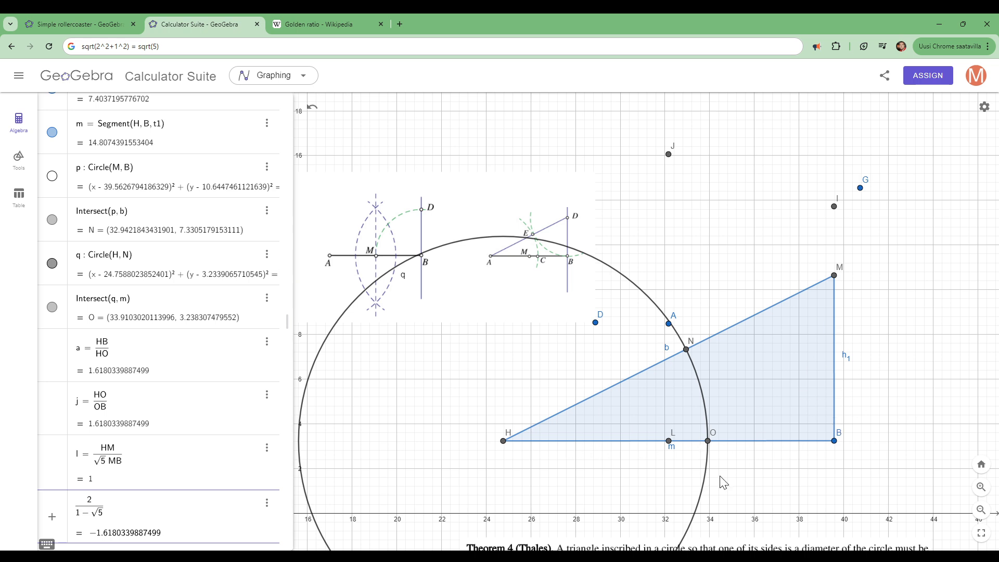
left_click(19, 158)
left_click_drag(285, 198, 287, 335)
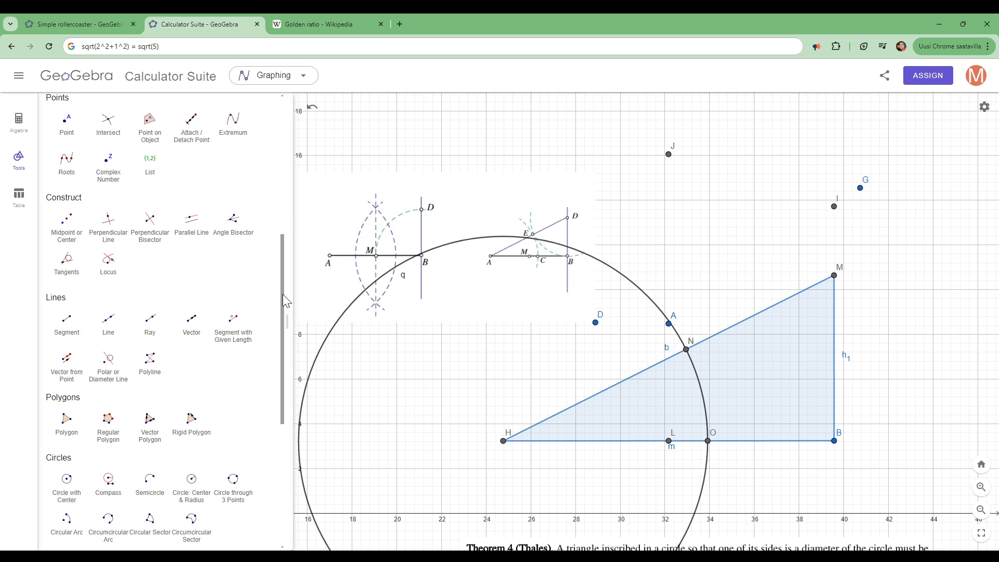
left_click_drag(283, 295, 269, 421)
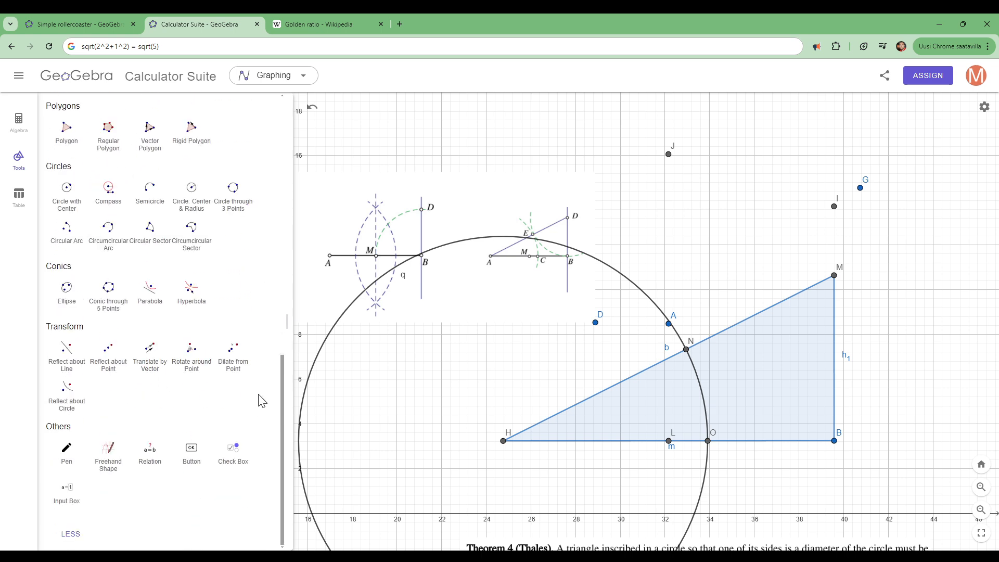
left_click_drag(283, 395, 293, 106)
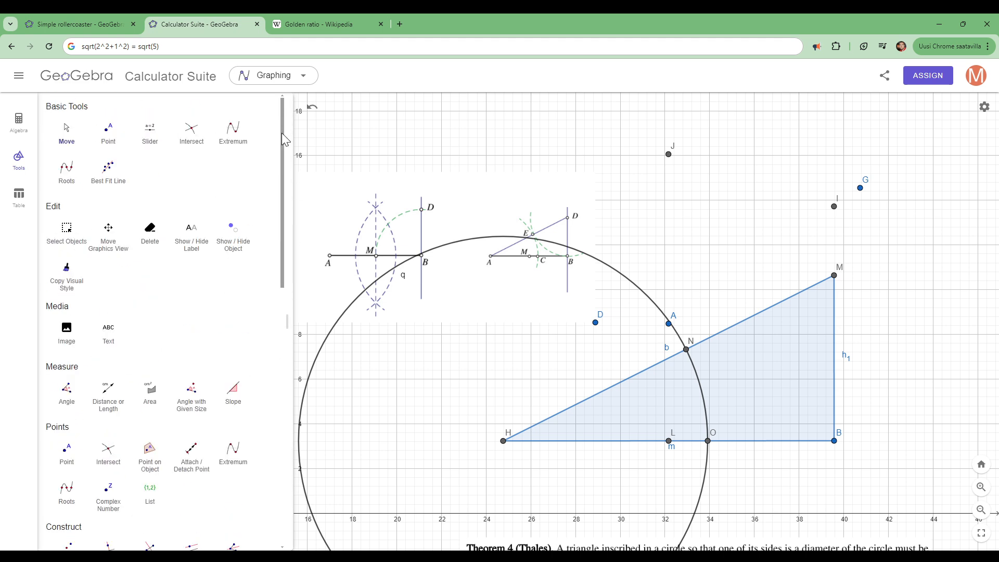
left_click_drag(281, 145, 274, 279)
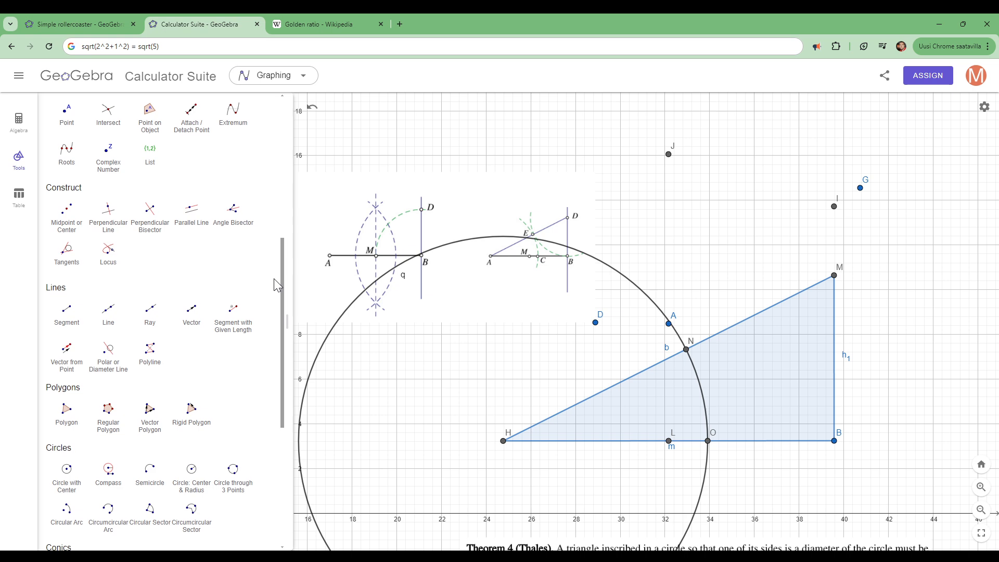